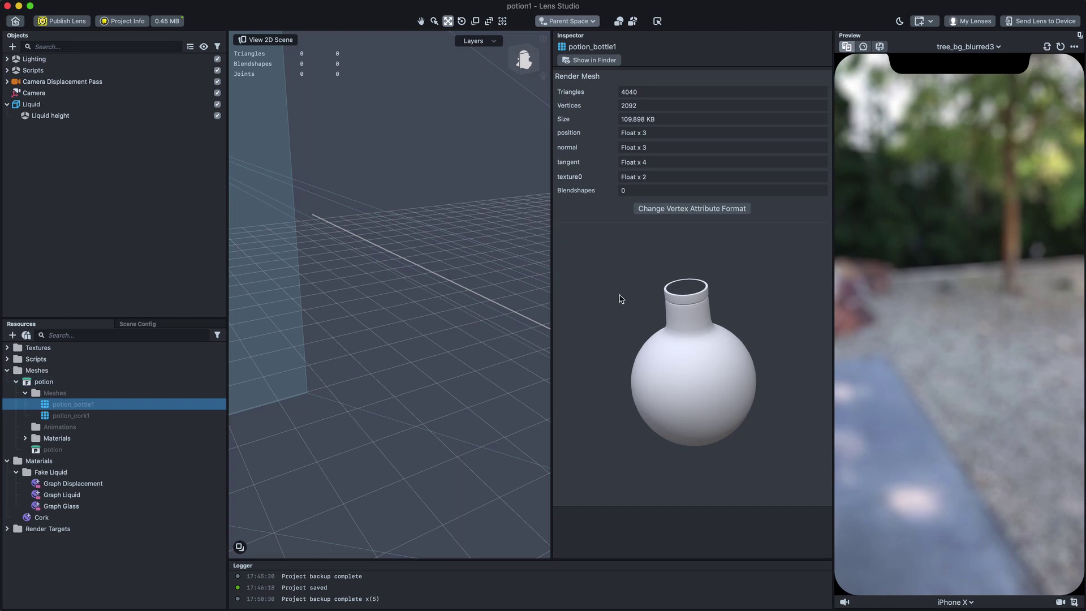
- Assign the potion_bottle1 mesh to the Liquid object's Render Mesh Visual and restart the lens preview
click(113, 104)
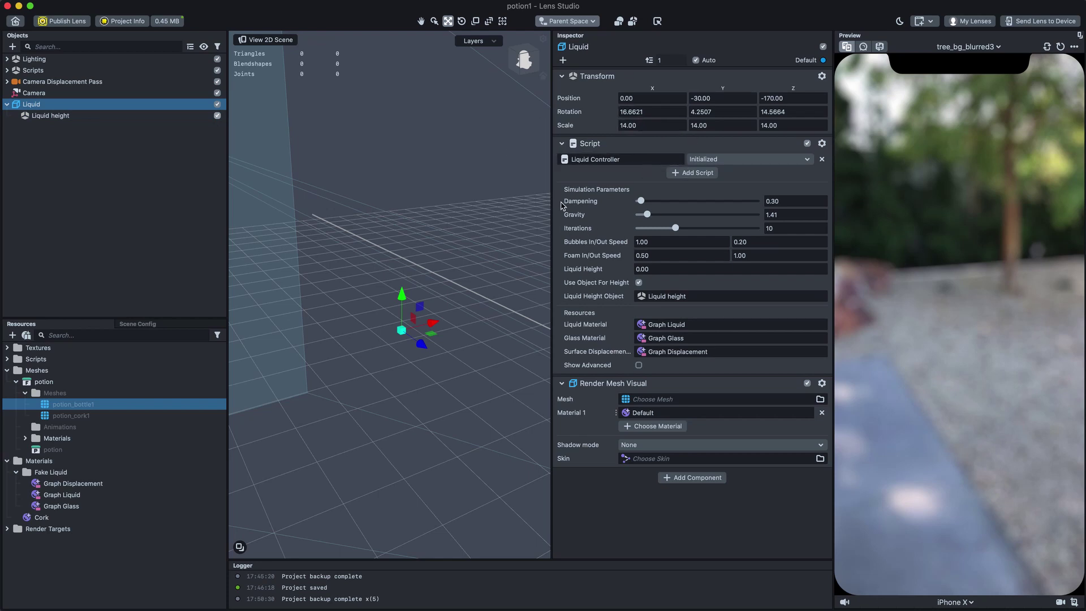
drag(687, 412, 688, 403)
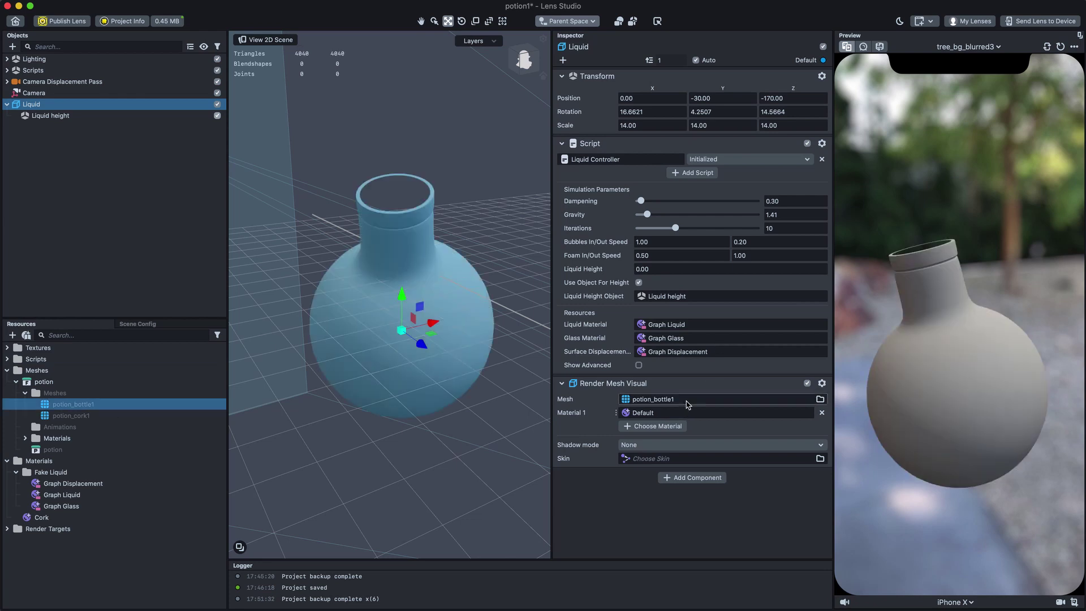
click(1062, 47)
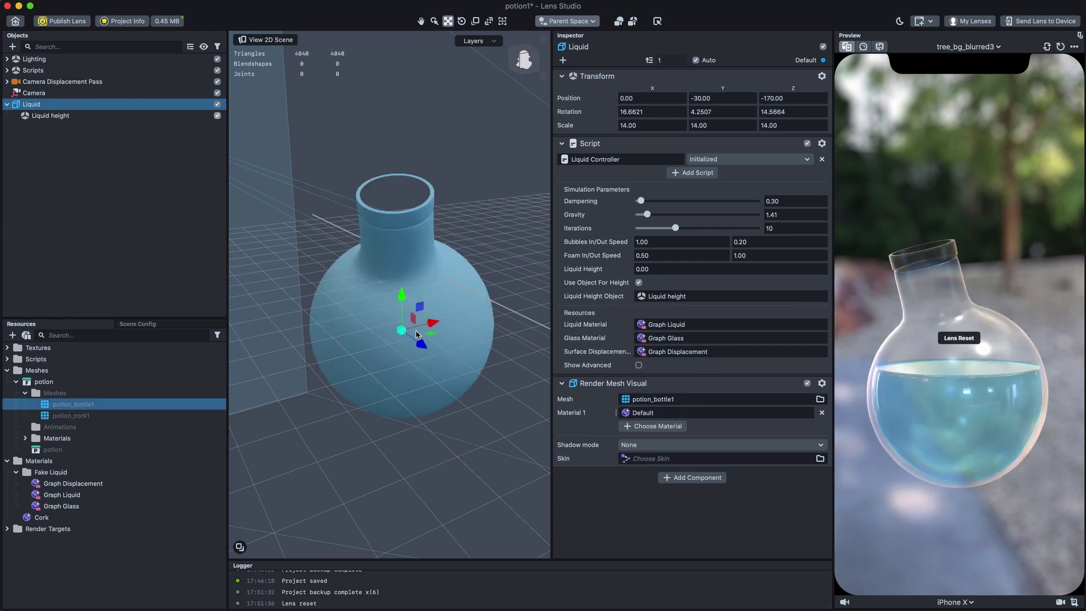
- Move the bottle to about X -2.36, Z -176.17 and rotate it to about 19.8, -0.5, 18.6 degrees
drag(424, 336, 389, 314)
key(e)
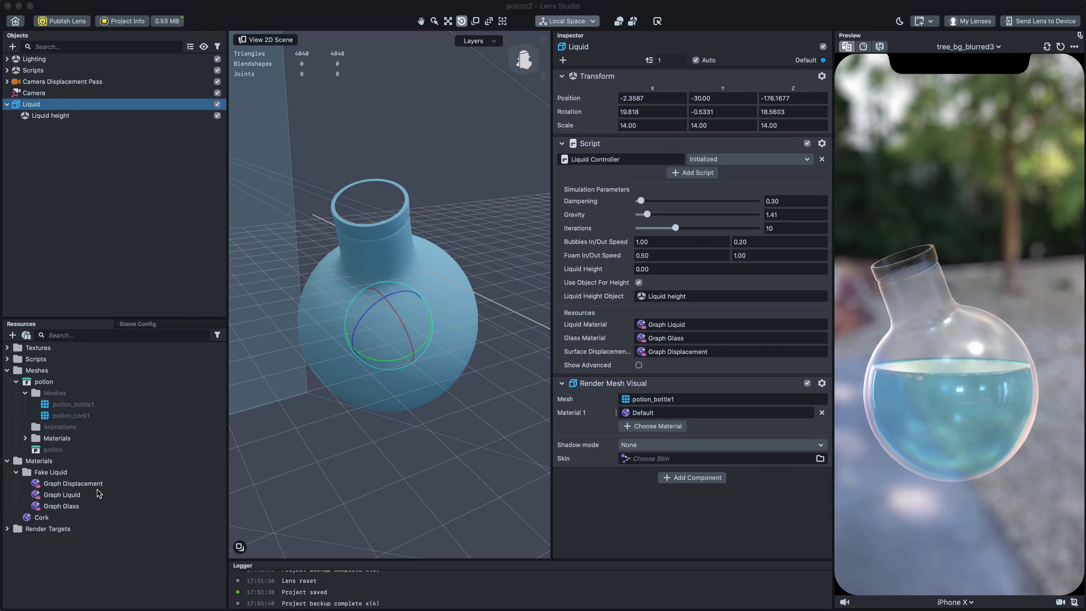
- Set the Liquid Color of the Graph Liquid material to a medium sky blue
click(98, 493)
click(685, 261)
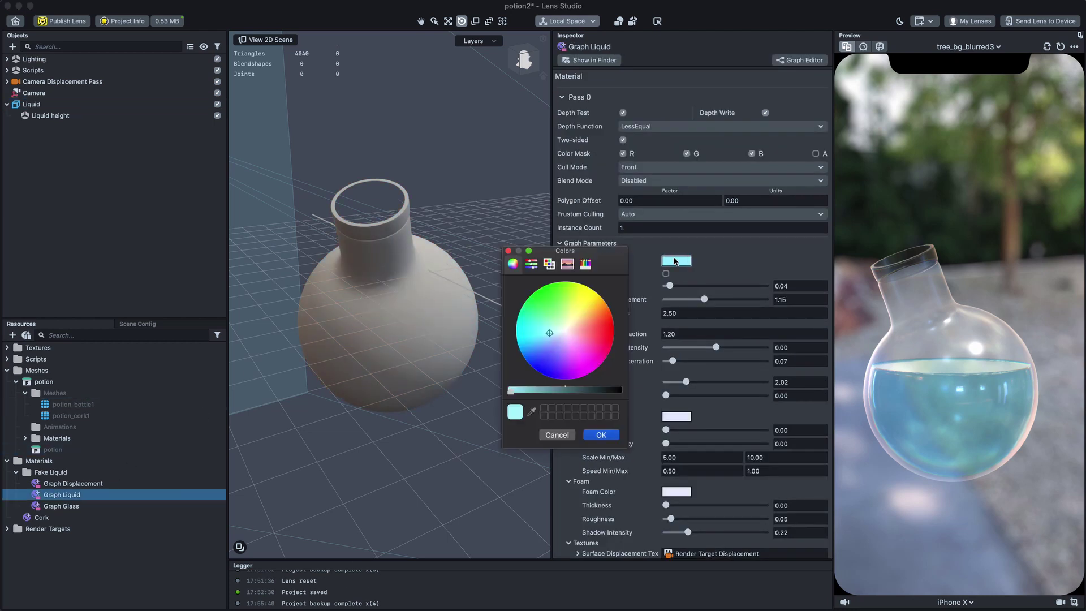
drag(545, 341, 540, 345)
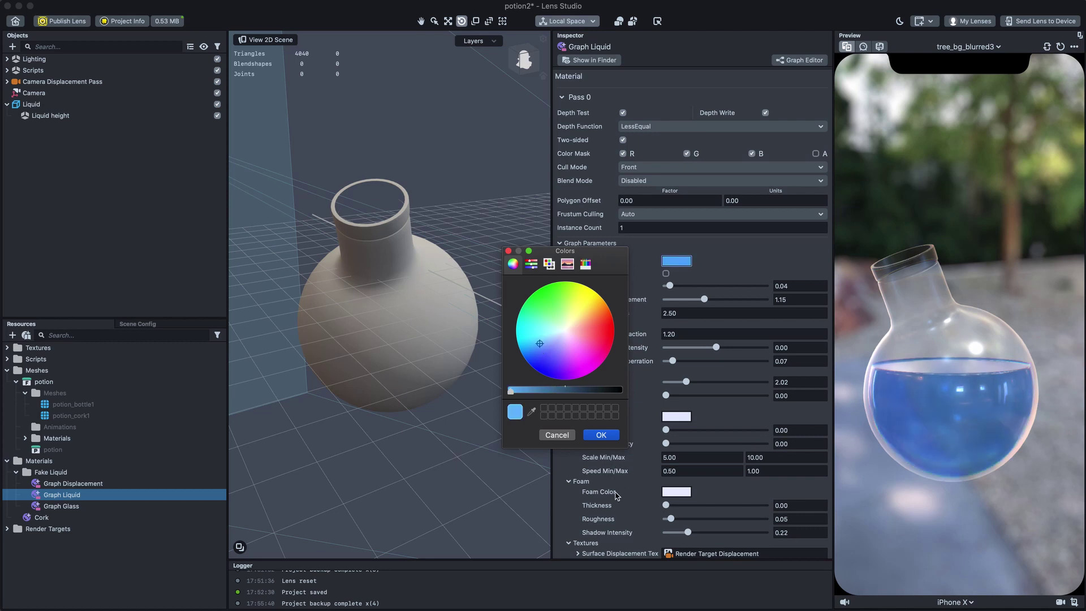
click(600, 435)
- Enable Gradient on Graph Liquid with a magenta Liquid Color Bottom and a Blend Point of 0.55
click(666, 274)
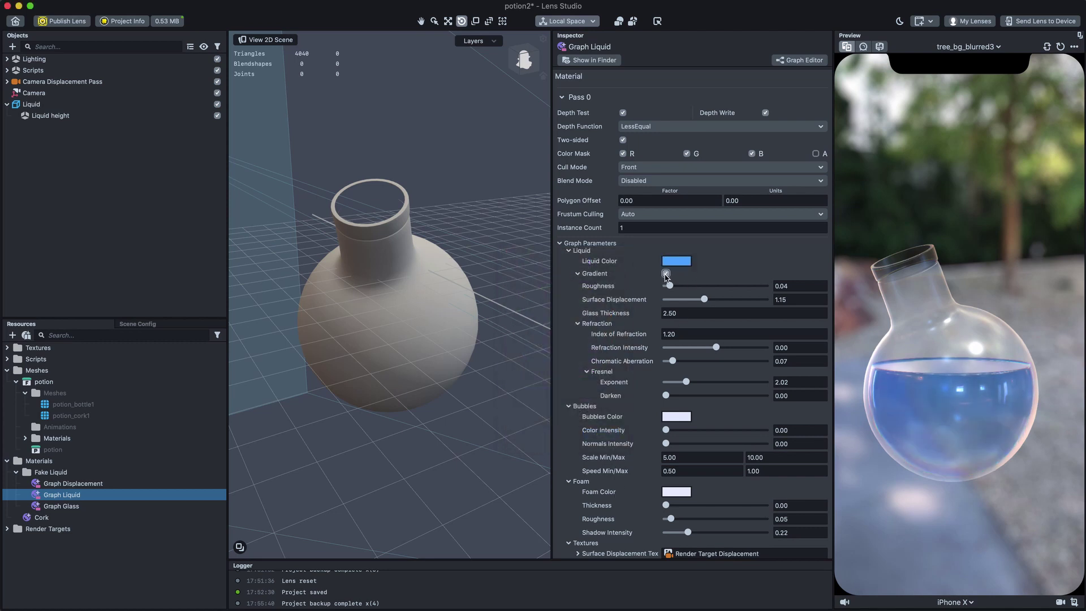
click(676, 287)
click(574, 346)
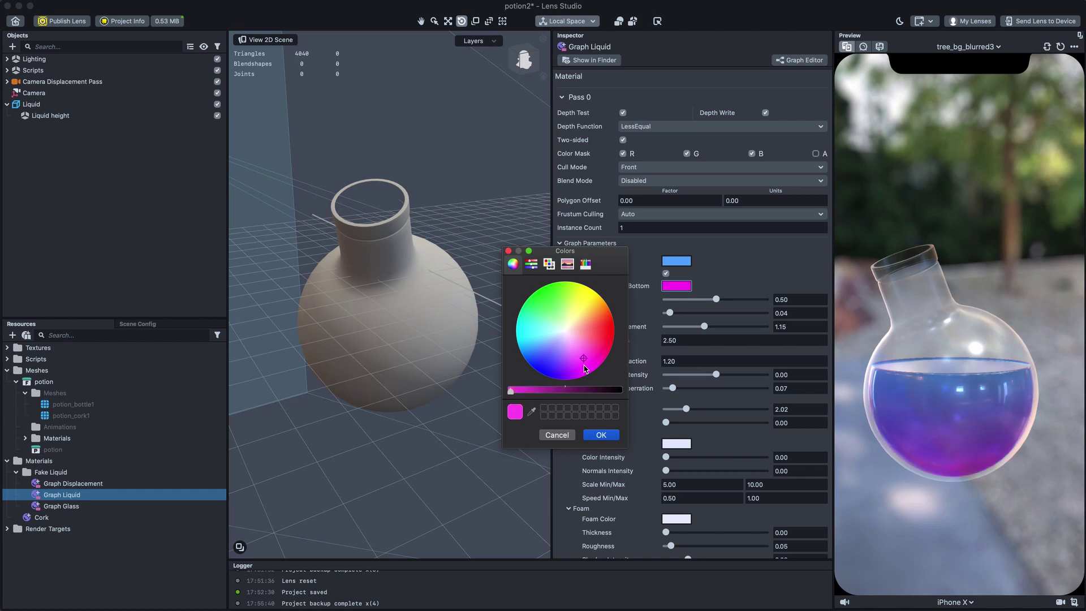
click(601, 435)
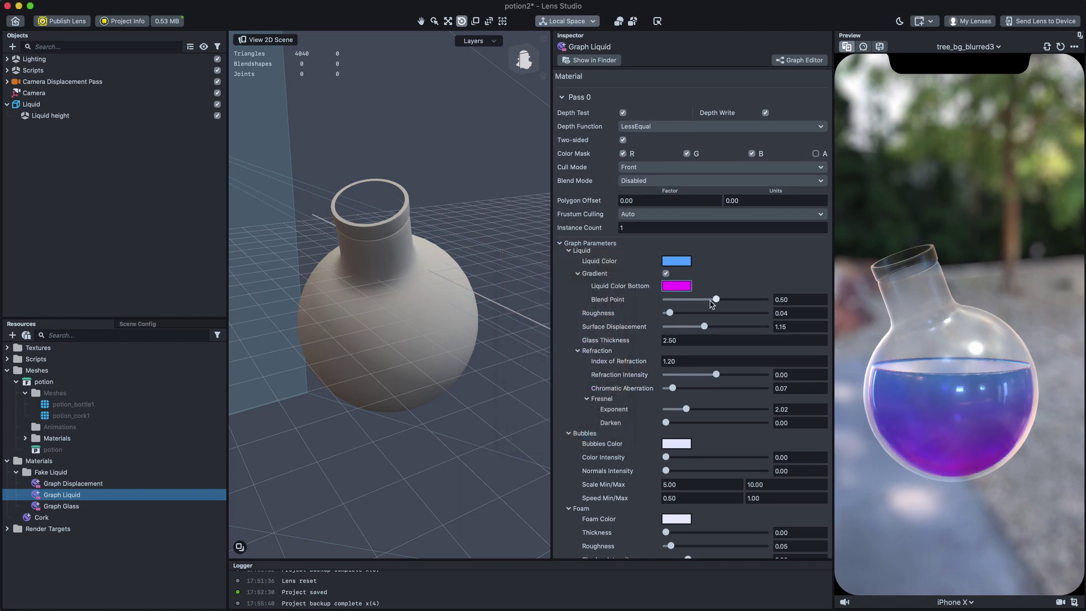
drag(699, 301, 758, 303)
- Move the Liquid height object vertically to about Y 0.61 to adjust the fill level in the bottle
click(140, 116)
key(w)
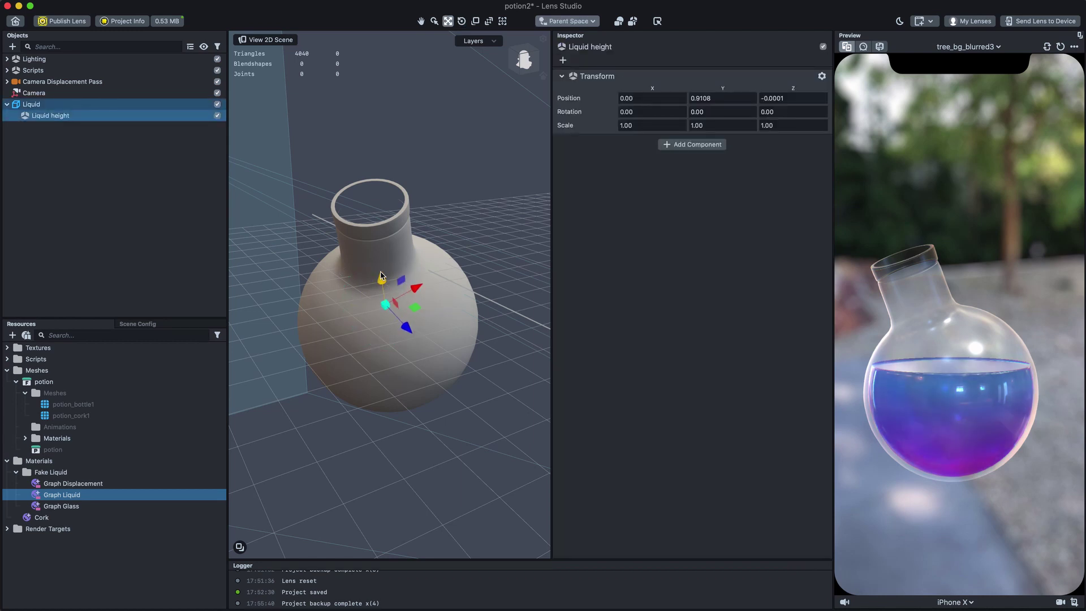
mouse_move(381, 276)
mouse_down()
mouse_move(375, 238)
mouse_move(387, 300)
mouse_move(383, 282)
mouse_up()
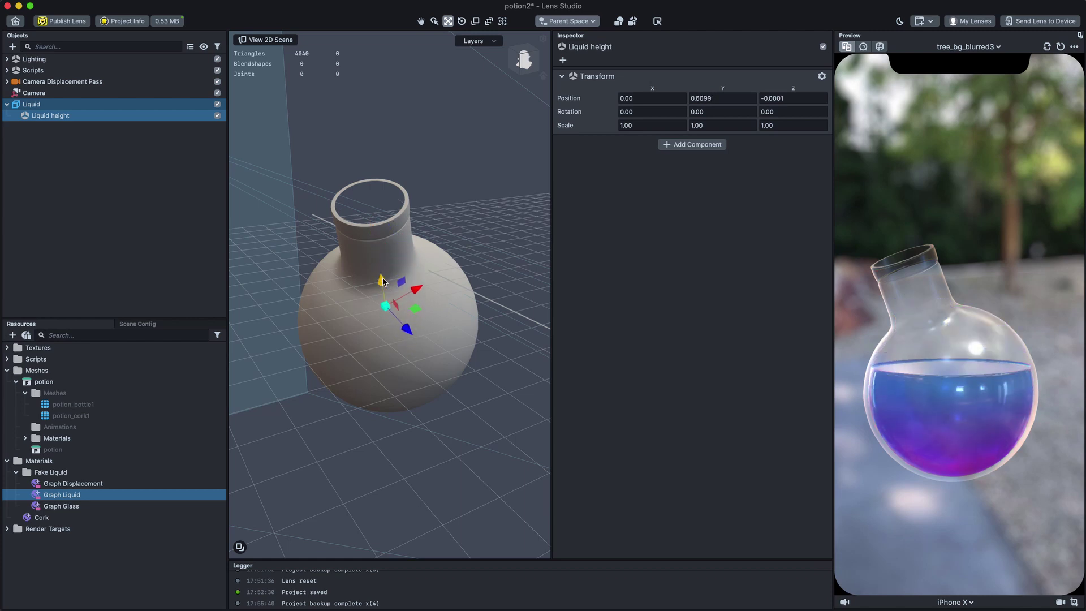
- Try Liquid Height values of 1 and -3 in the Liquid object's Liquid Controller script
click(128, 104)
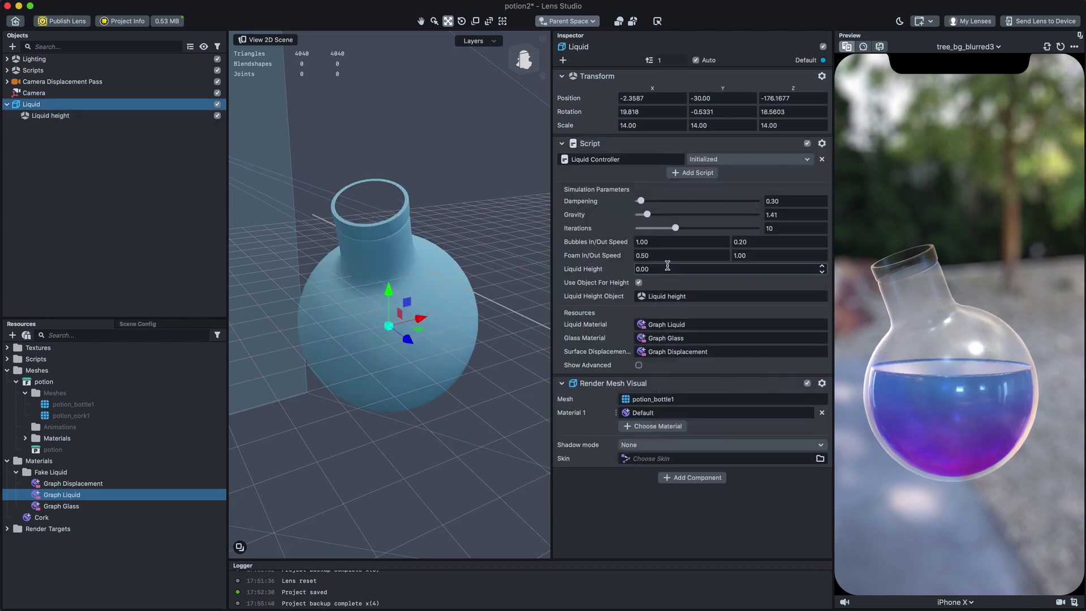
text(2)
key(Return)
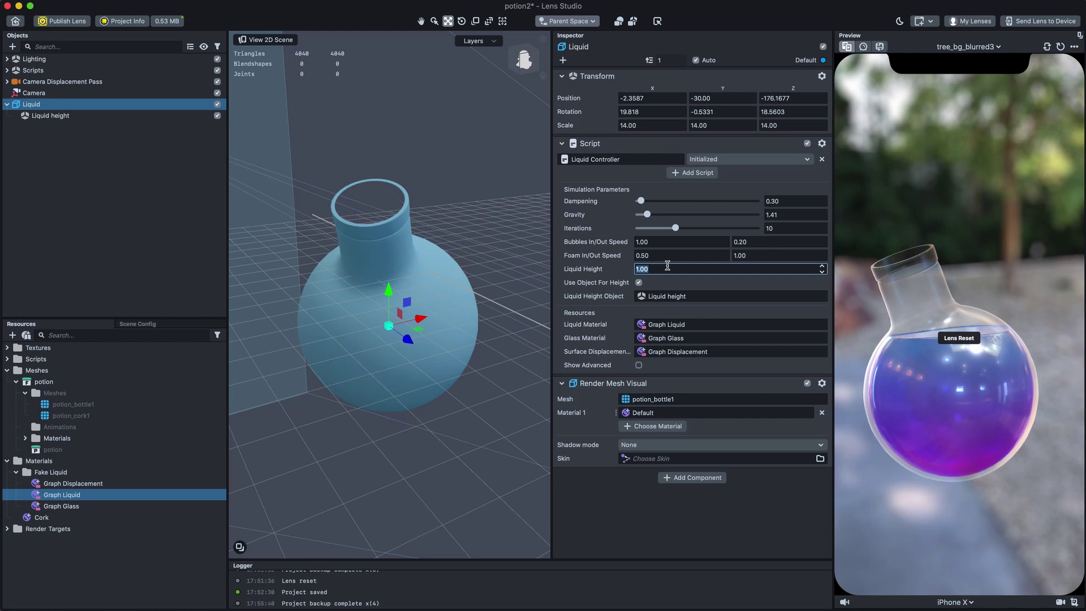
text(-1)
key(Return)
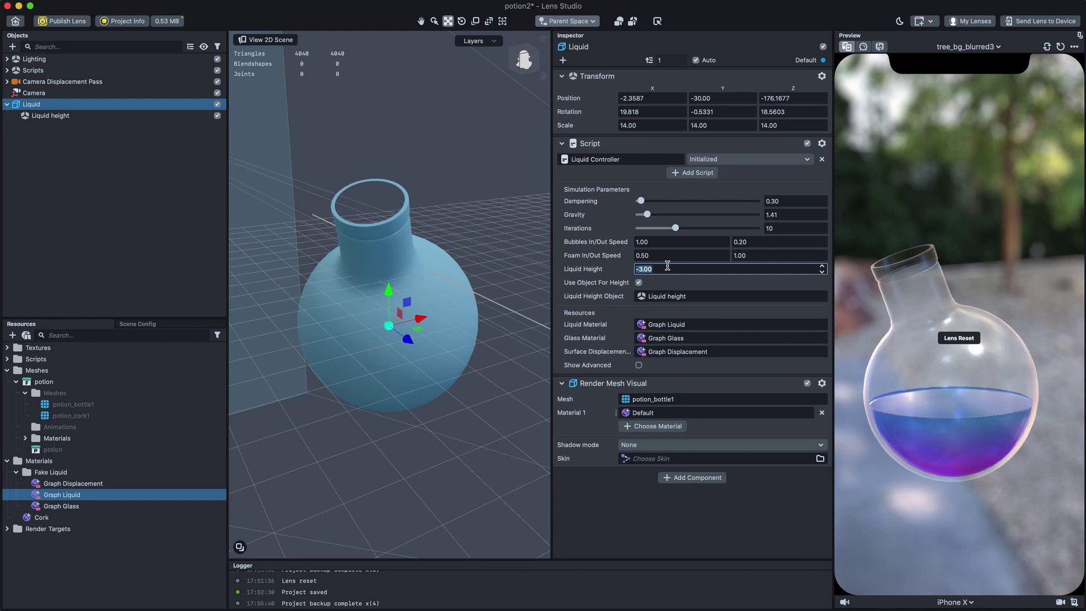
- Set the bubbles' Color Intensity to 5.28 and Normals Intensity to 3.58 in Graph Liquid, and move the bottle to stir up bubbles
click(164, 105)
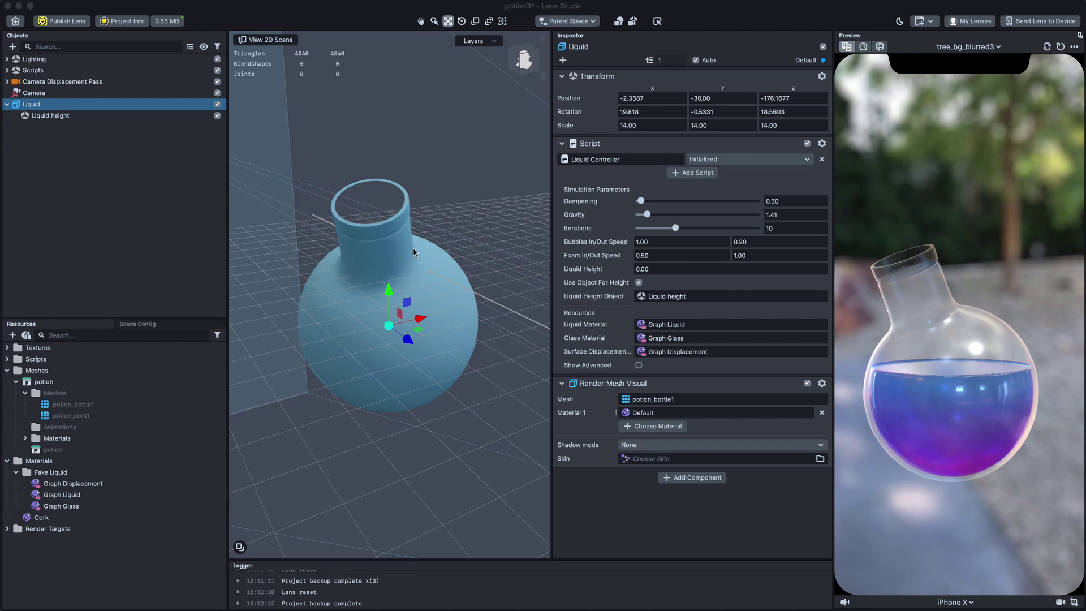
click(112, 495)
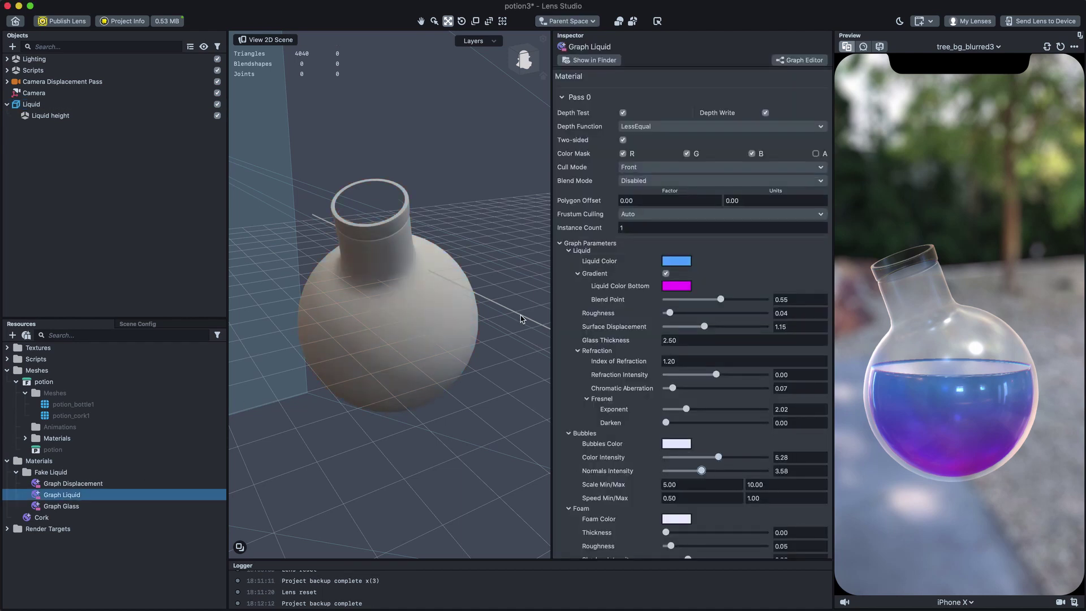
click(386, 286)
drag(419, 298, 423, 341)
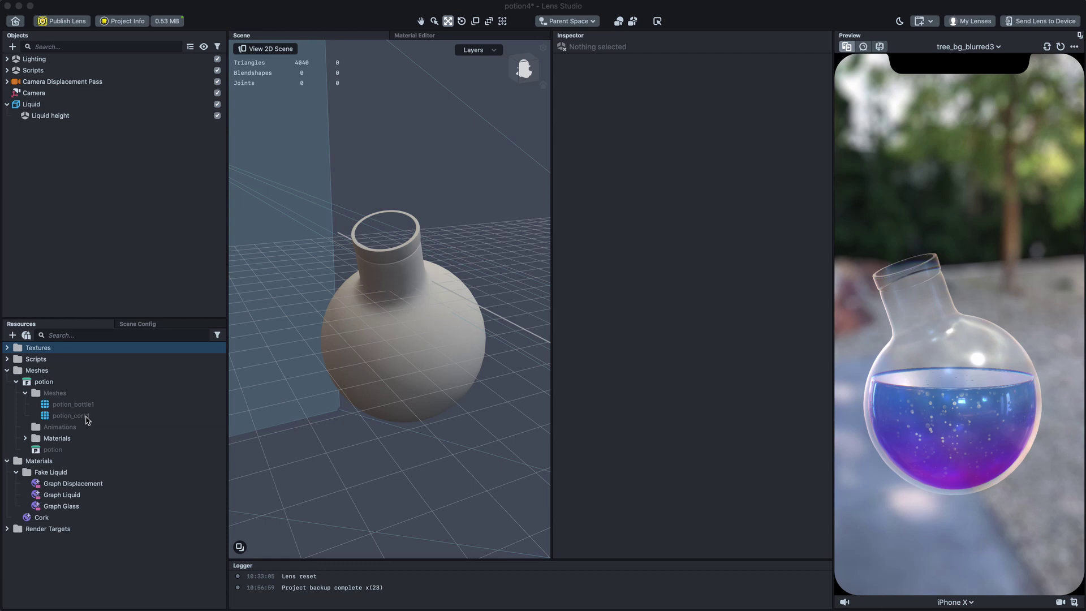
- Change the Bubbles Color of the Graph Liquid material to pink
click(73, 484)
click(61, 495)
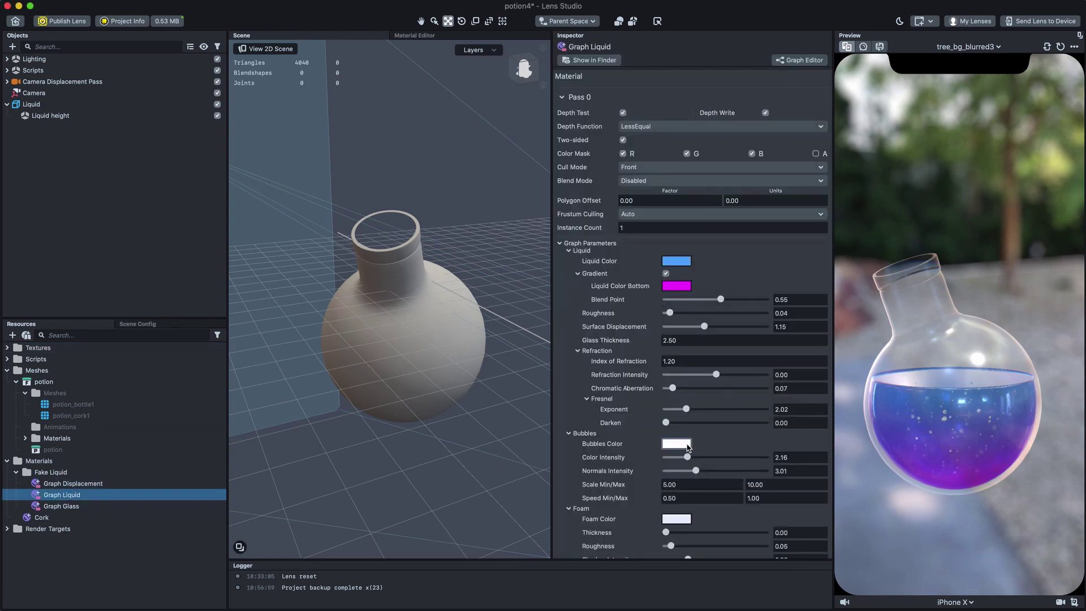
click(686, 445)
click(513, 265)
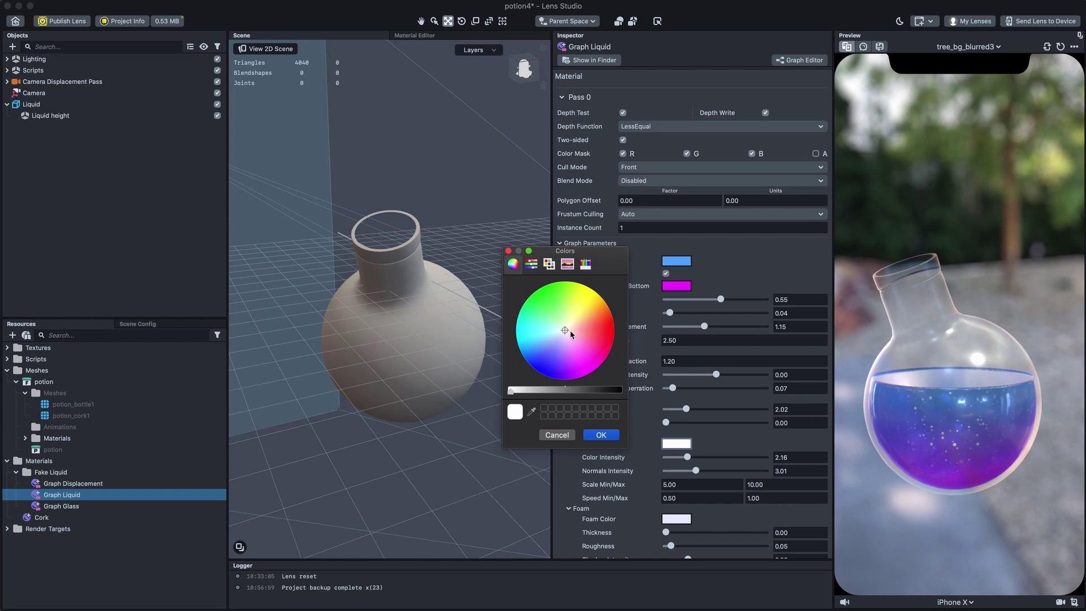
click(614, 436)
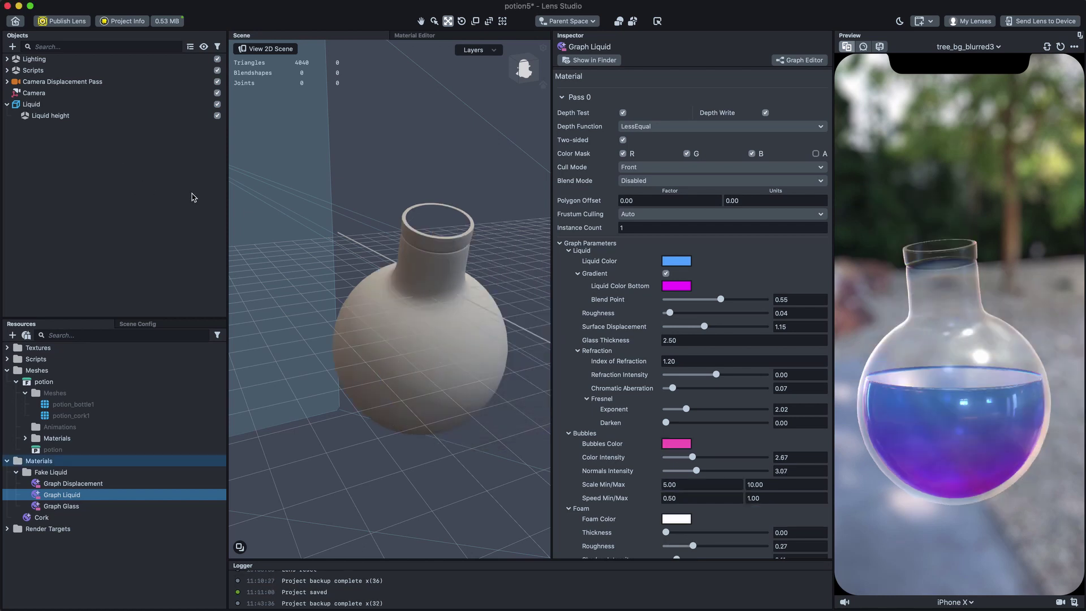
- Move the bottle around in the scene to stir up the foam and bubbles
click(452, 352)
mouse_move(443, 365)
mouse_down()
mouse_move(416, 366)
mouse_move(455, 361)
mouse_move(433, 357)
mouse_move(458, 343)
mouse_move(440, 358)
mouse_up()
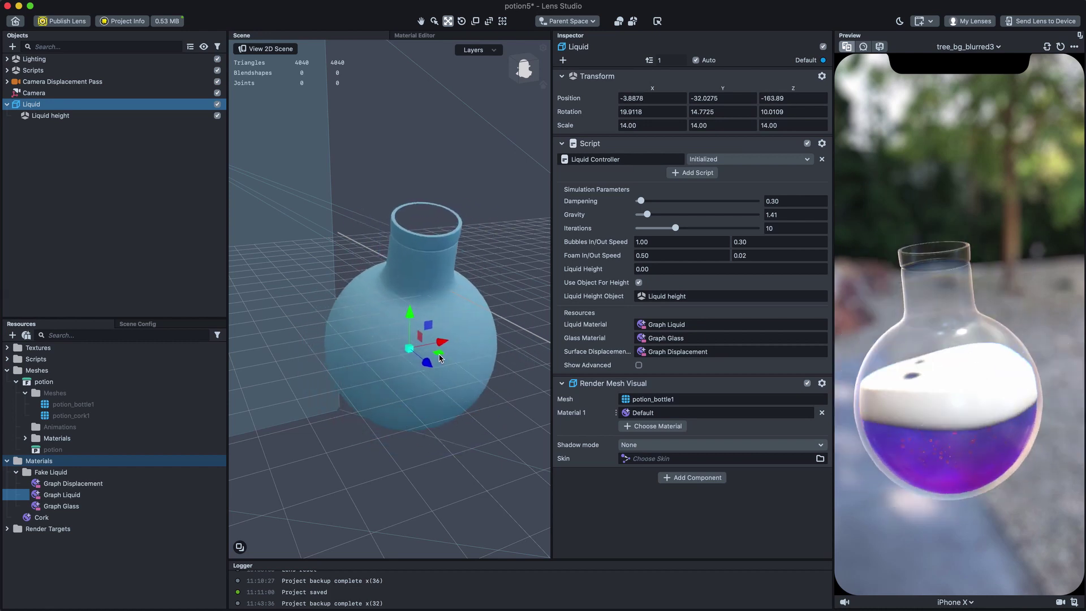
- Try pink for the Foam Color of the Graph Liquid material, and settle on light cyan
click(131, 494)
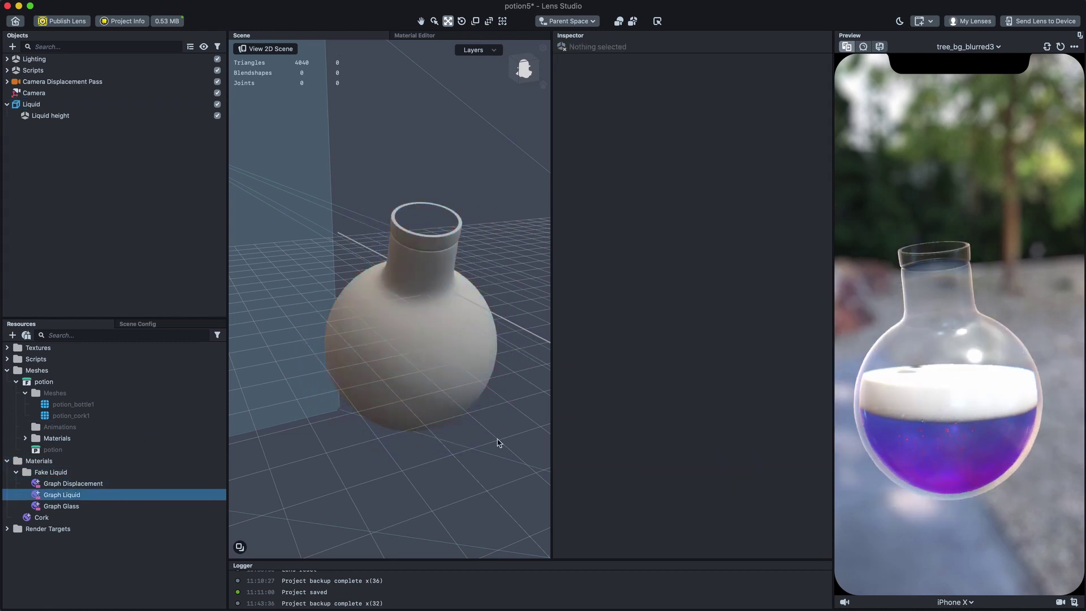
click(688, 521)
click(596, 346)
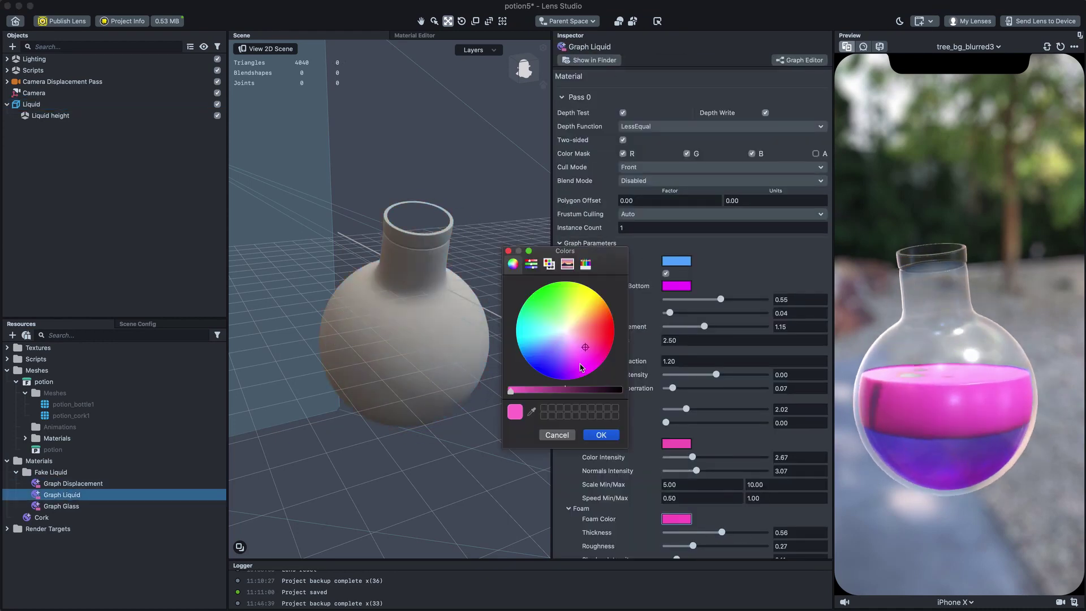
click(539, 334)
click(601, 435)
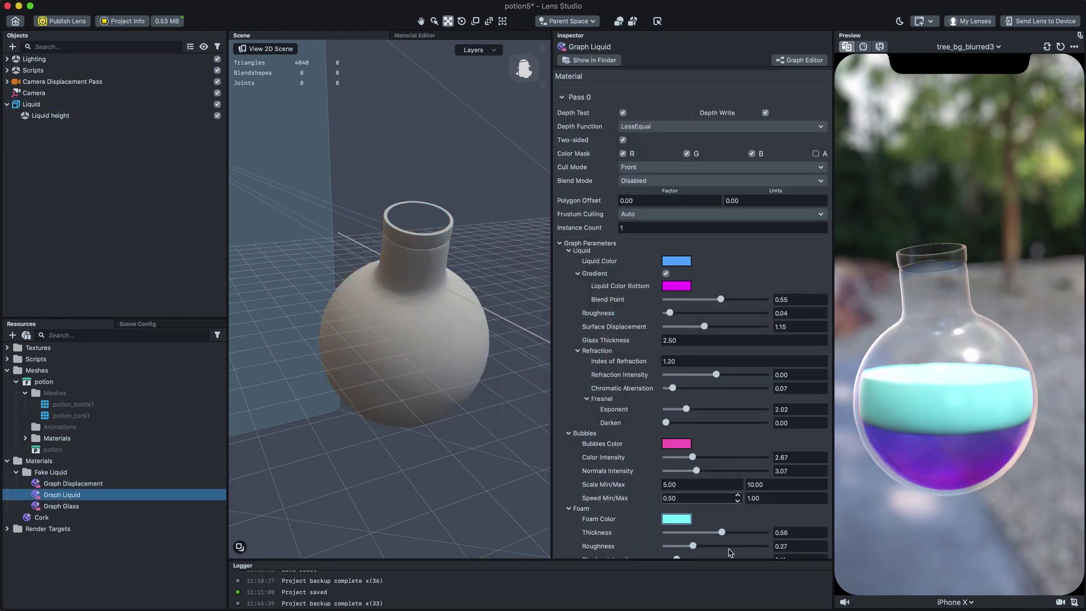
- Set the Foam Color to a muted light purple and reduce the foam Thickness in Graph Liquid
scroll(700, 532, down, 1)
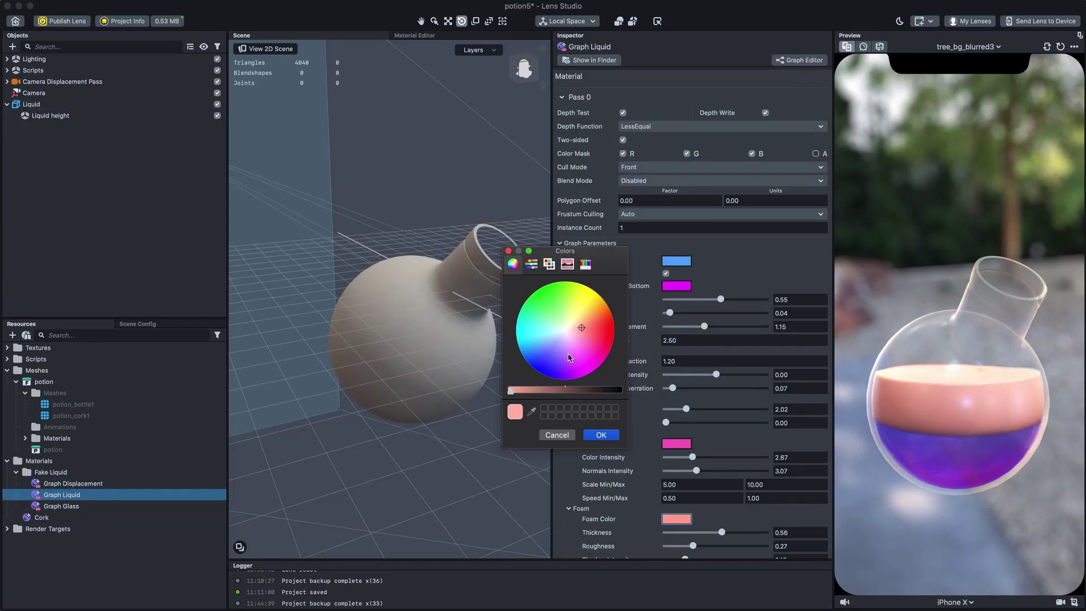
click(569, 357)
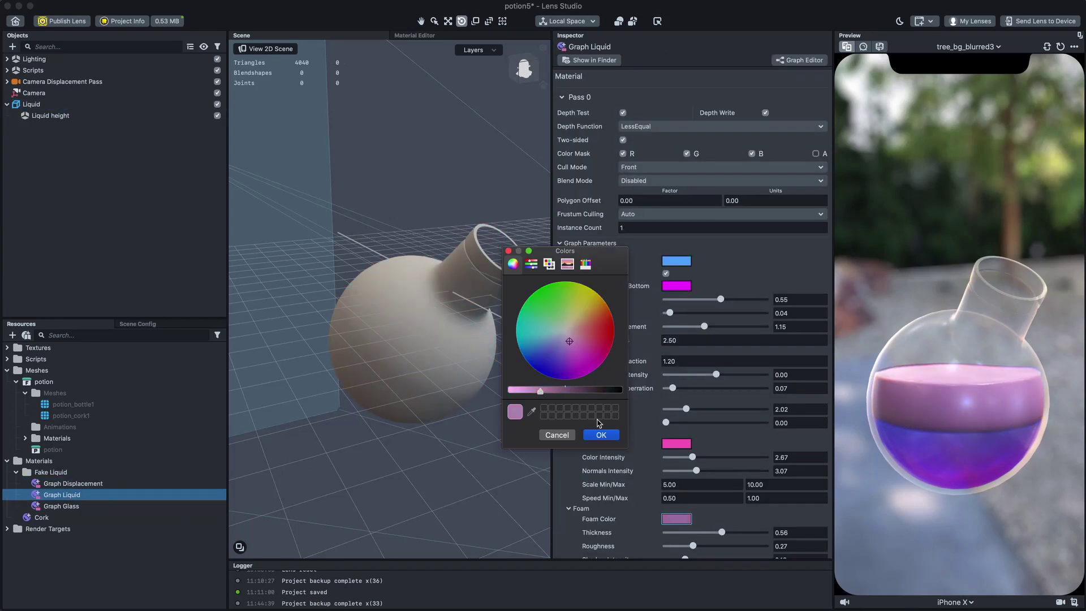
click(601, 434)
drag(722, 533, 676, 532)
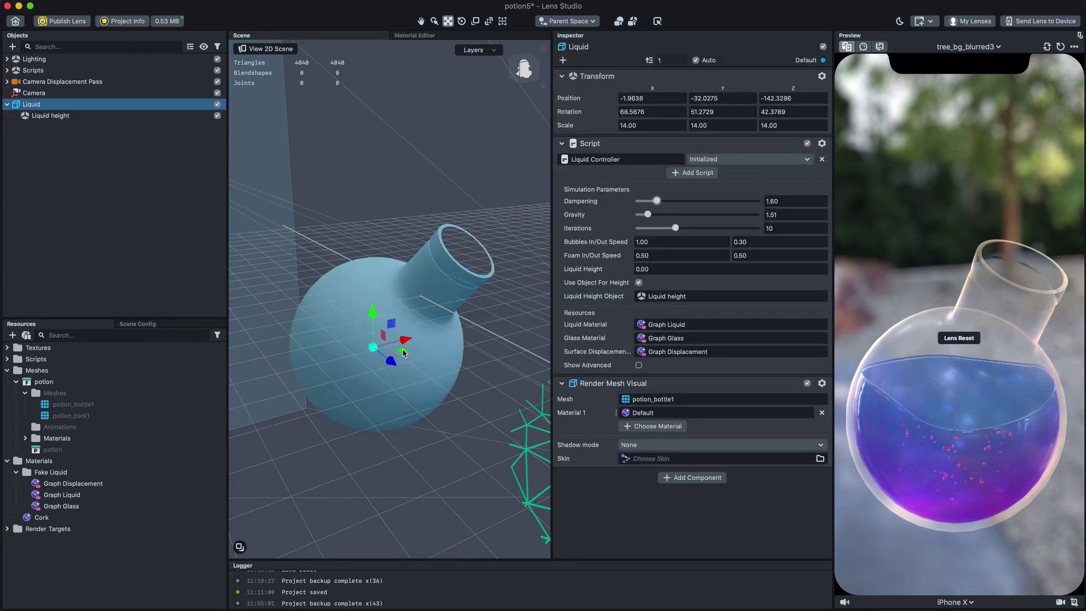
- Move and rotate the bottle to test the sloshing with Dampening at 1.60 and 0.10 and Gravity down to 0.31
mouse_move(403, 352)
mouse_down()
mouse_move(424, 352)
mouse_move(384, 353)
mouse_move(427, 352)
mouse_move(398, 337)
mouse_up()
key(e)
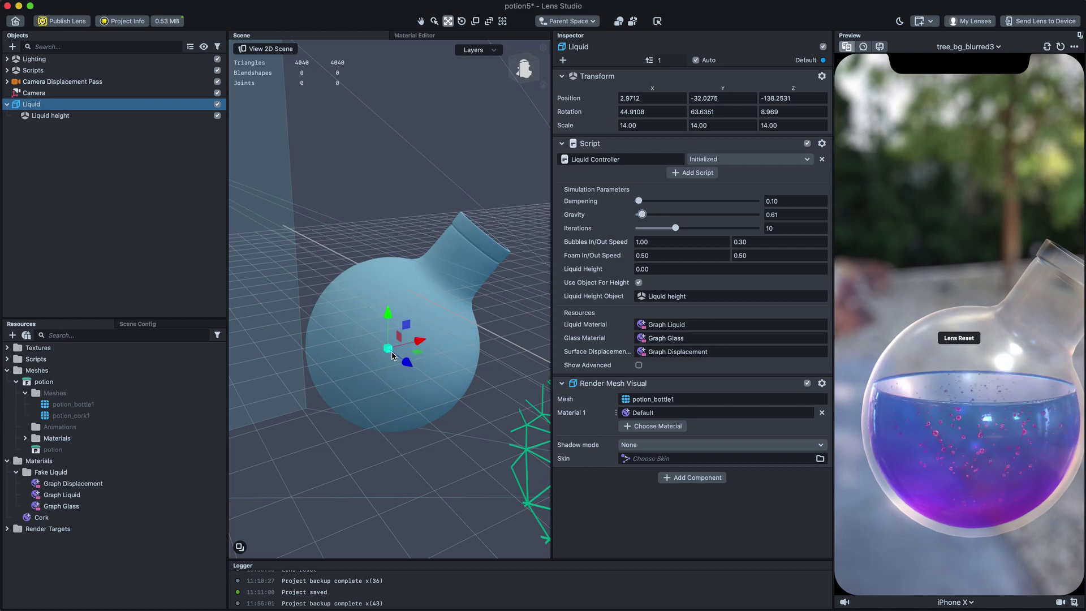
drag(423, 355, 410, 355)
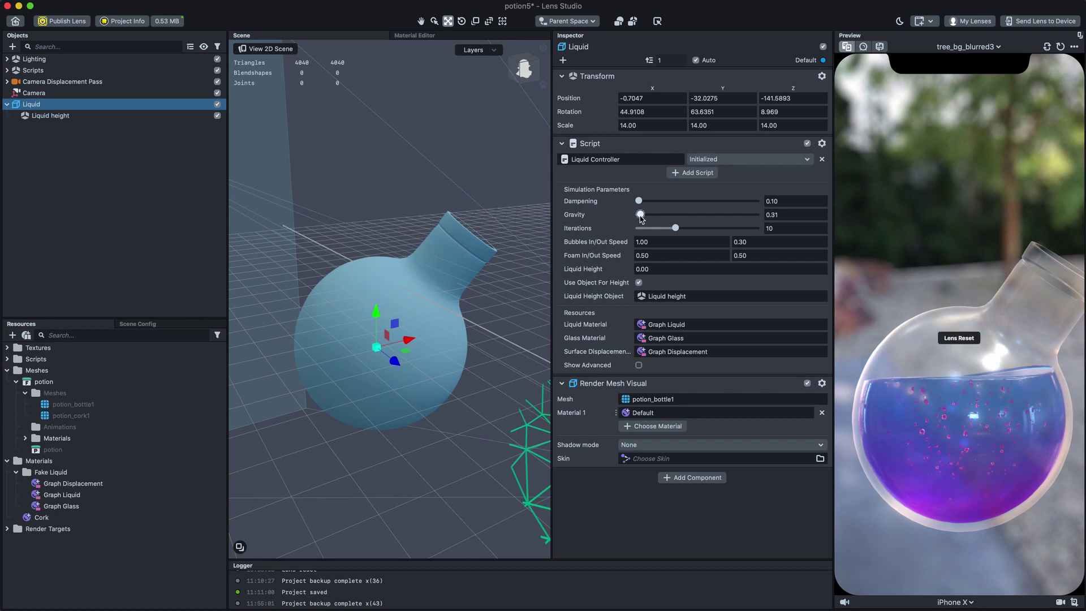
mouse_move(401, 354)
mouse_down()
mouse_move(424, 340)
mouse_move(405, 355)
mouse_up()
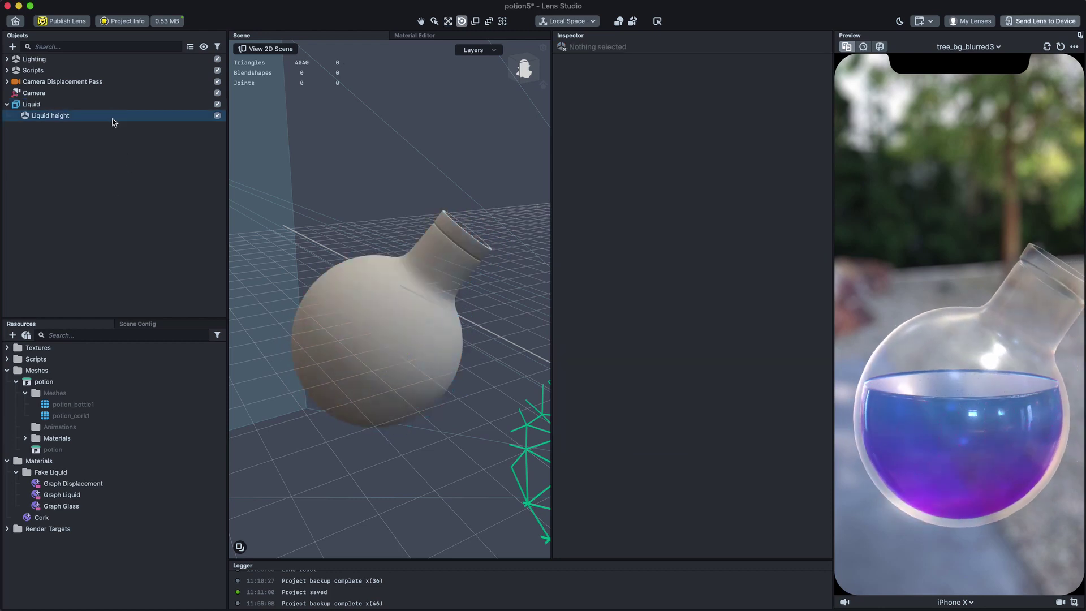
- Turn off Enable Liquid in the Liquid object's advanced script options and rotate the bottle slightly
click(113, 104)
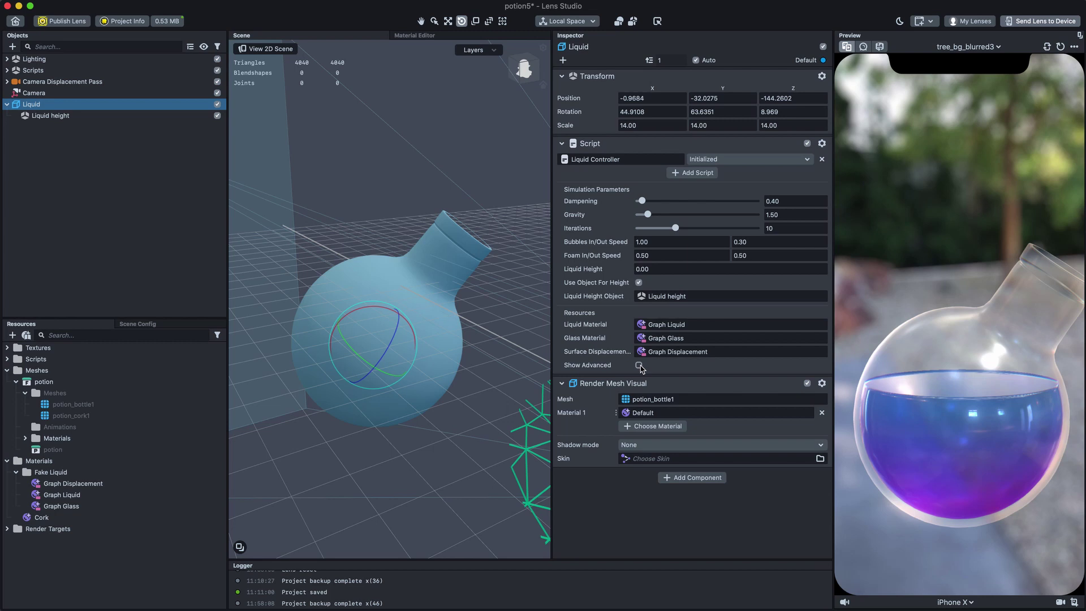
click(639, 366)
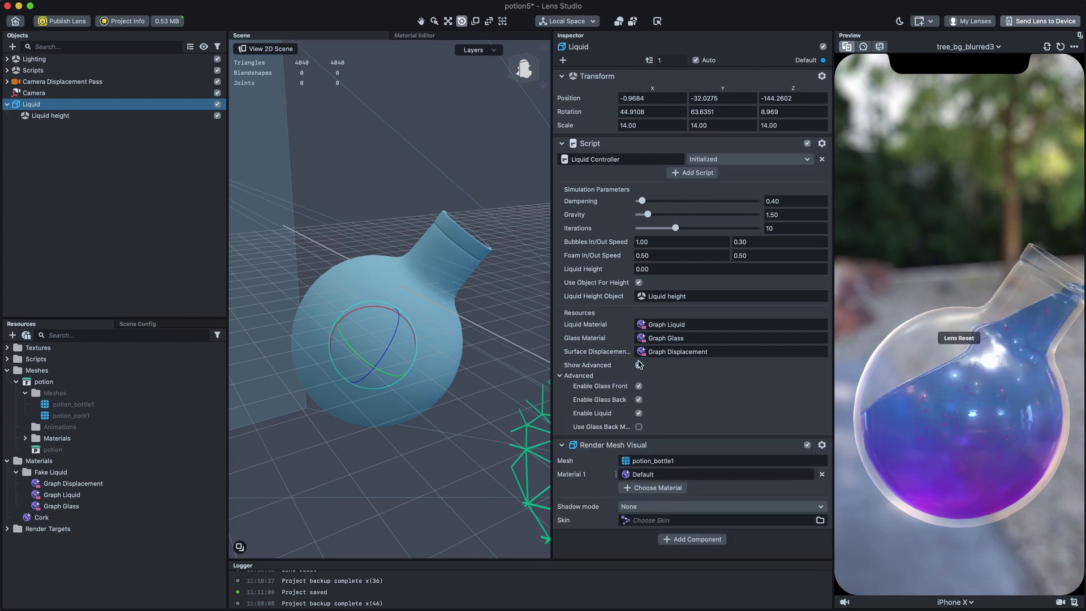
click(639, 413)
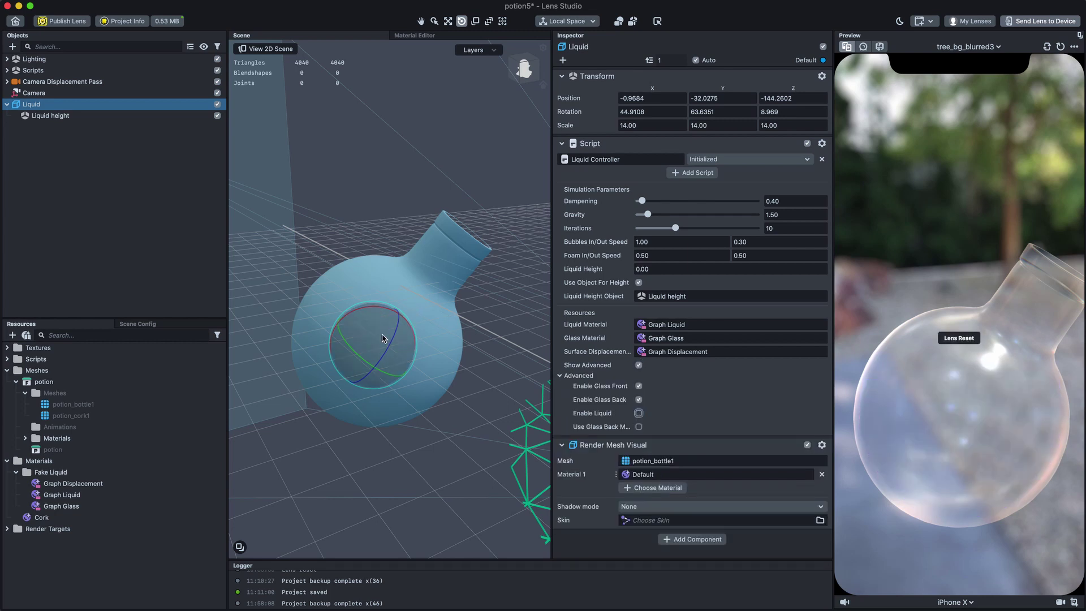
mouse_move(382, 338)
mouse_down()
mouse_move(365, 348)
mouse_move(385, 342)
mouse_up()
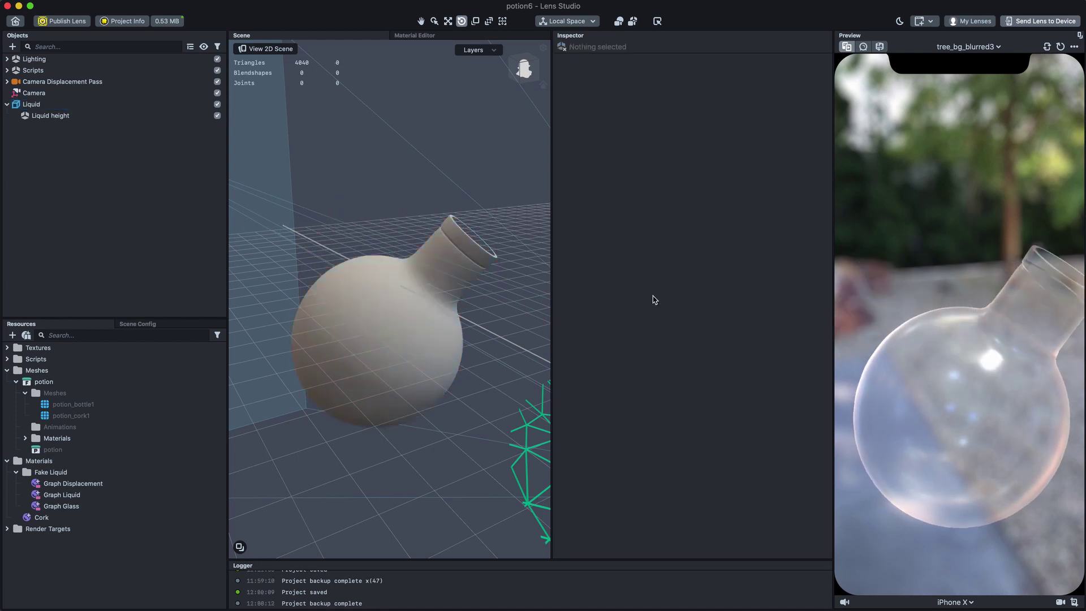
click(26, 335)
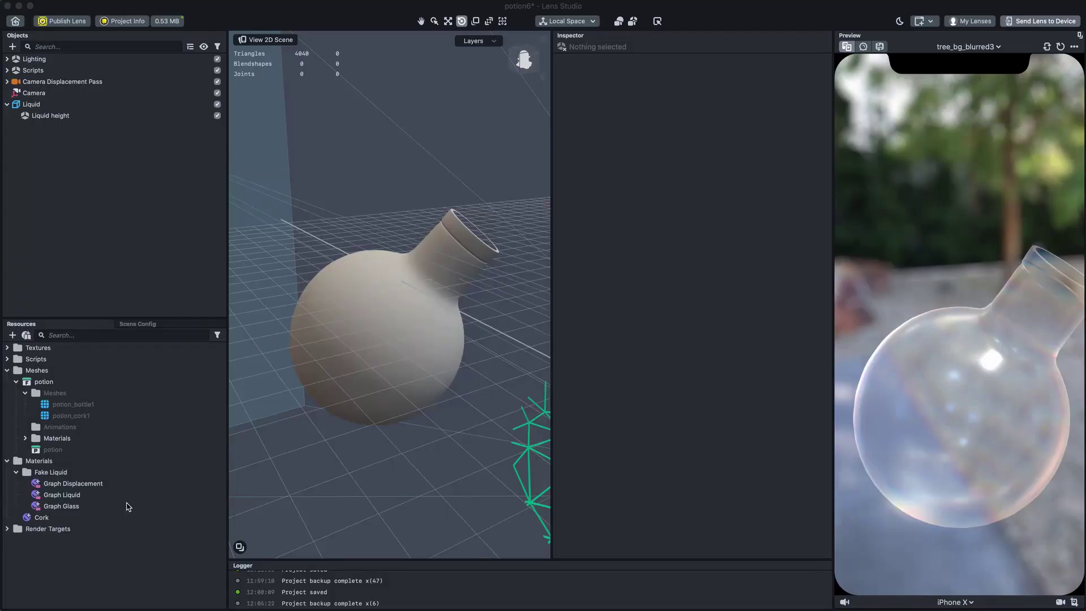
- Try higher refraction settings on the Graph Glass material, with Intensity at 0.10 and Chromatic Aberration at 0.58
click(128, 507)
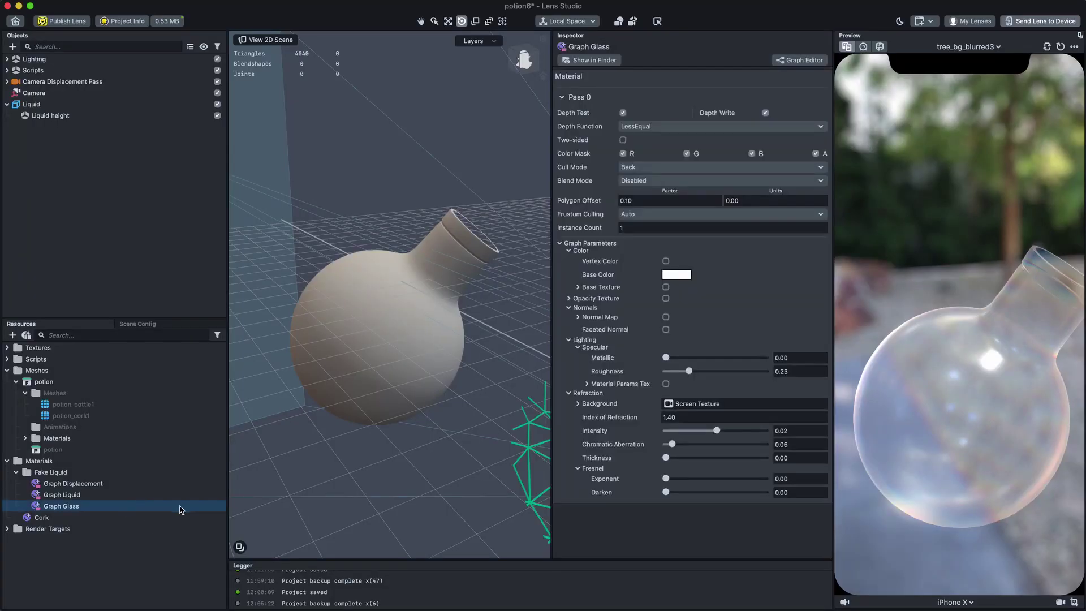
mouse_move(717, 431)
mouse_down()
mouse_move(738, 432)
mouse_move(701, 432)
mouse_move(726, 434)
mouse_up()
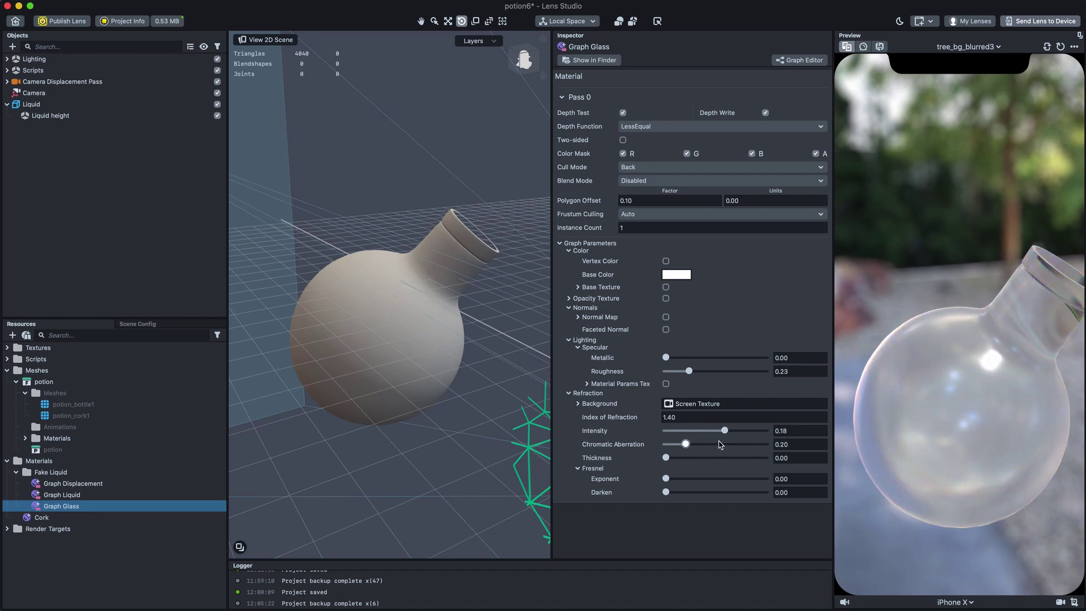
drag(726, 434, 722, 435)
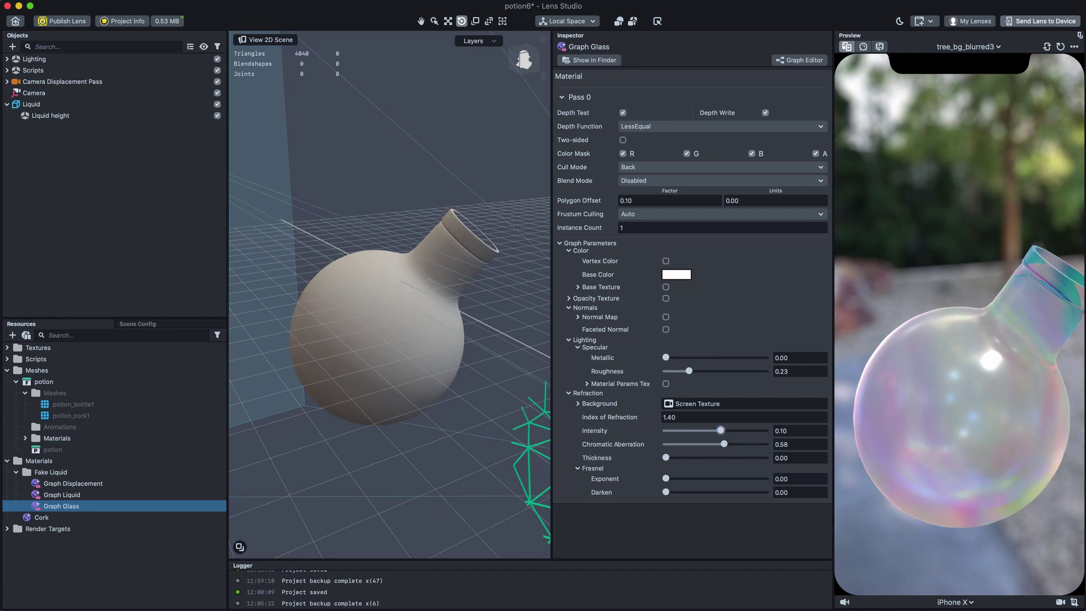
- Turn Enable Liquid back on in the Liquid object's advanced script options
click(150, 164)
click(125, 106)
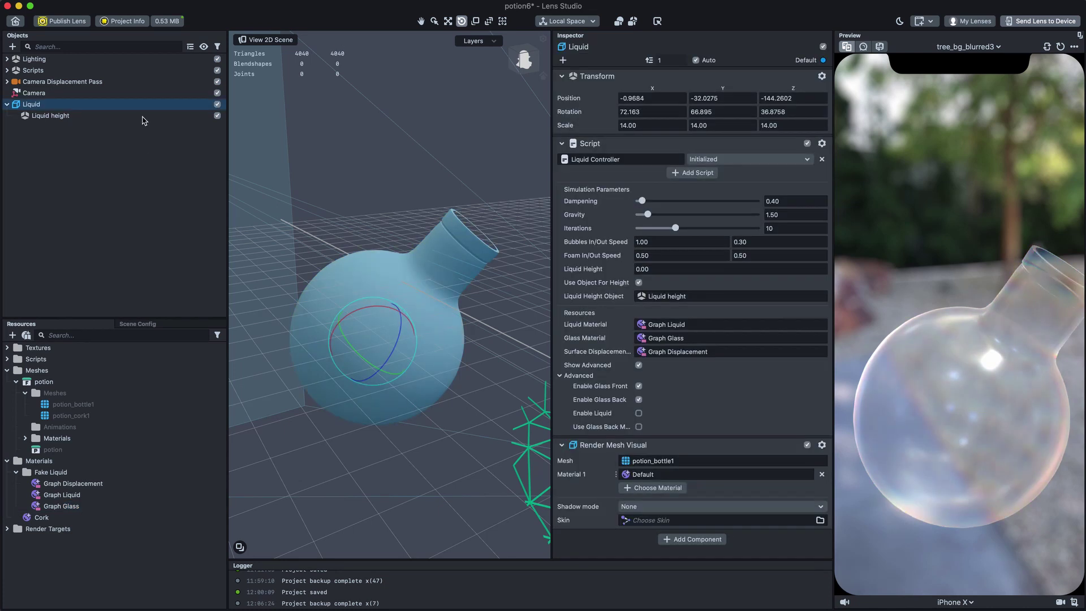
click(638, 414)
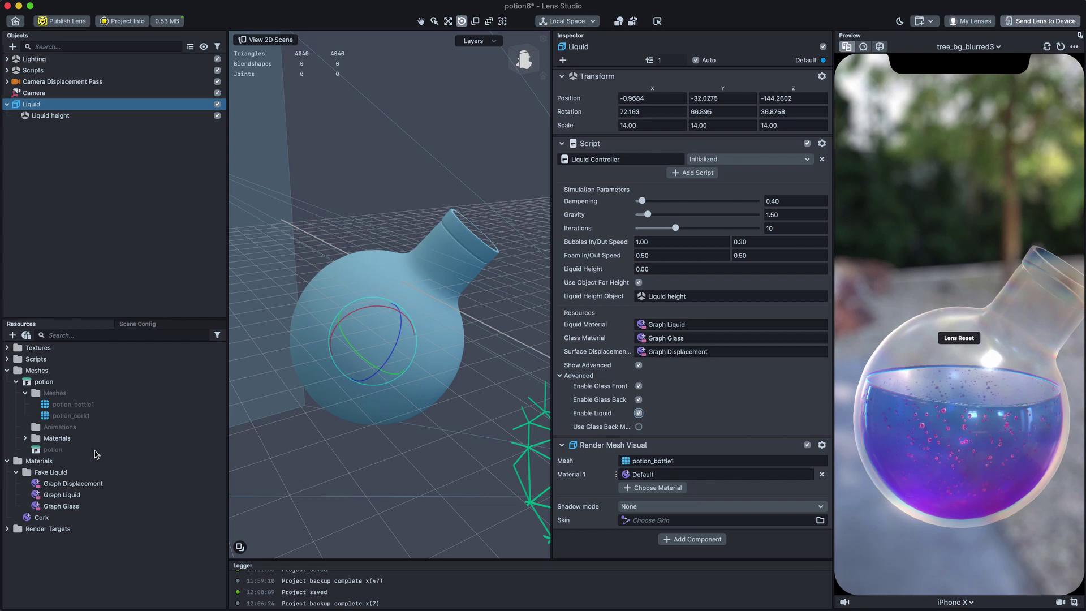
- Try a larger Glass Thickness on the Graph Liquid material and rotate the bottle slightly to check the gap
click(62, 495)
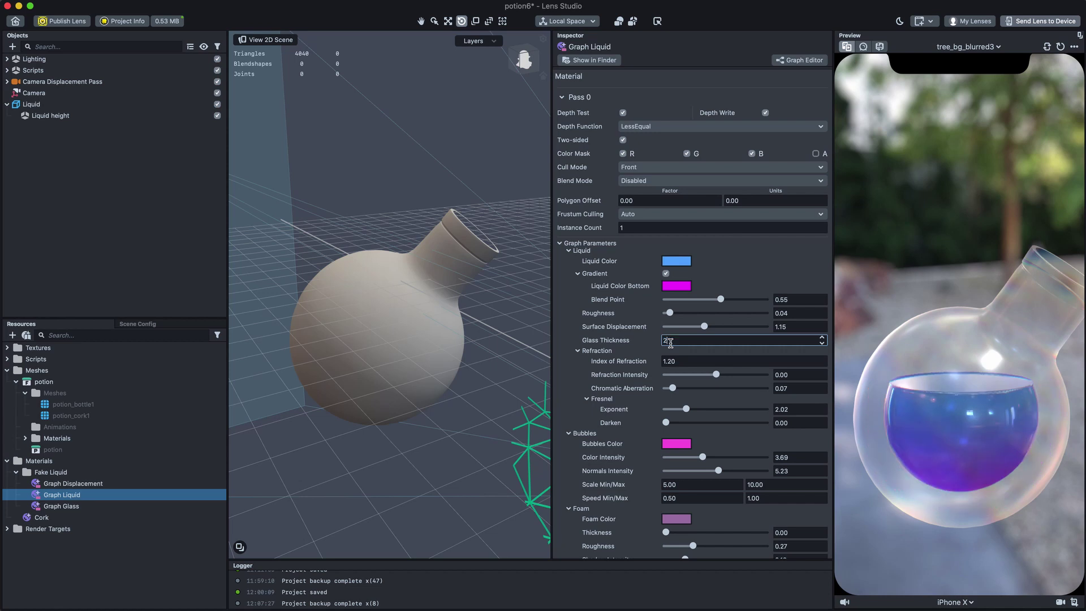
click(373, 331)
mouse_move(387, 332)
mouse_down()
mouse_move(368, 339)
mouse_move(396, 325)
mouse_up()
click(104, 500)
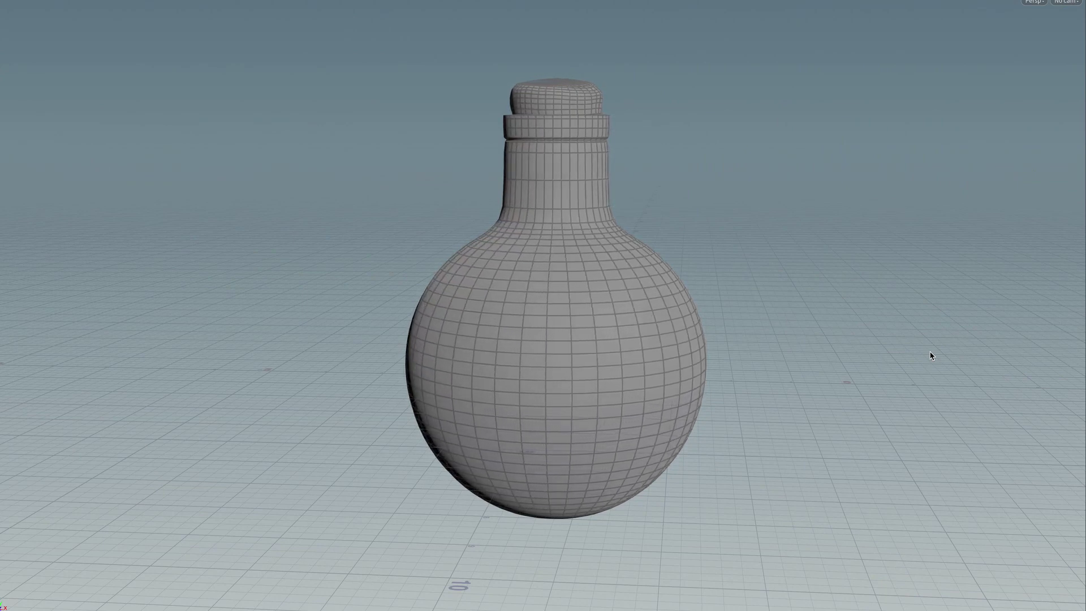
- Switch to Houdini and inspect the bottle and cork model in wireframe display
key(w)
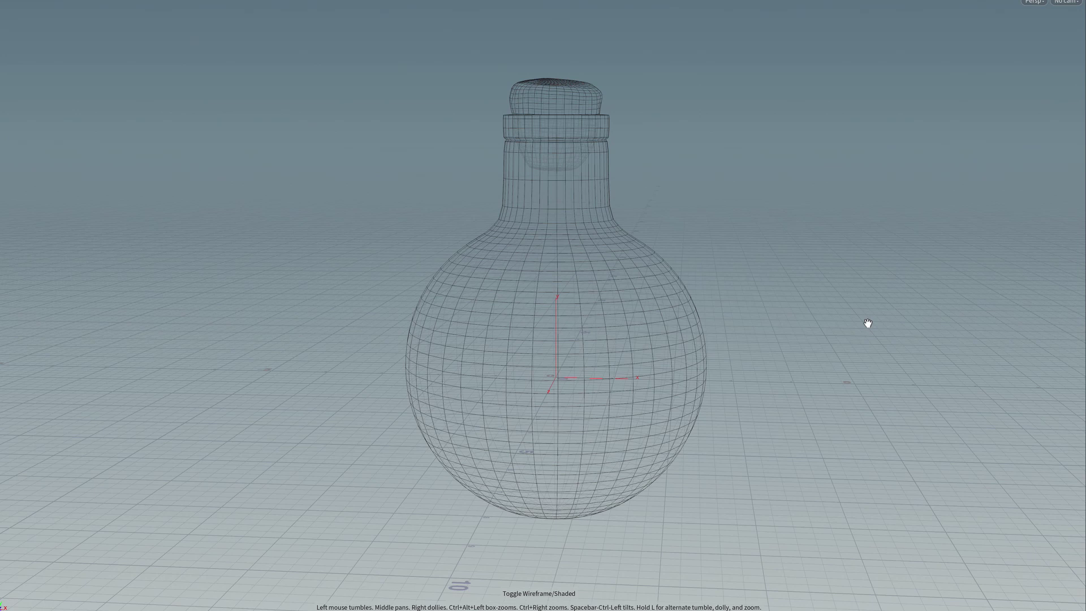
right_drag(667, 303, 694, 303)
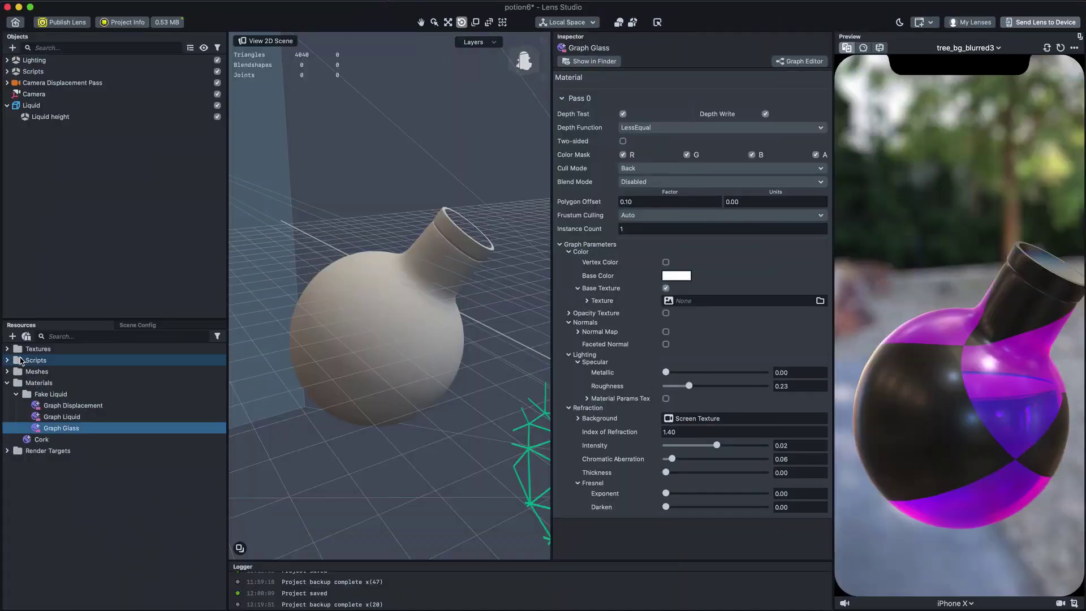
- Assign potion_potion_bottle_base as Graph Glass's Base Texture and enable its Opacity Texture with potion_potion_bottle_opacity
double_click(89, 383)
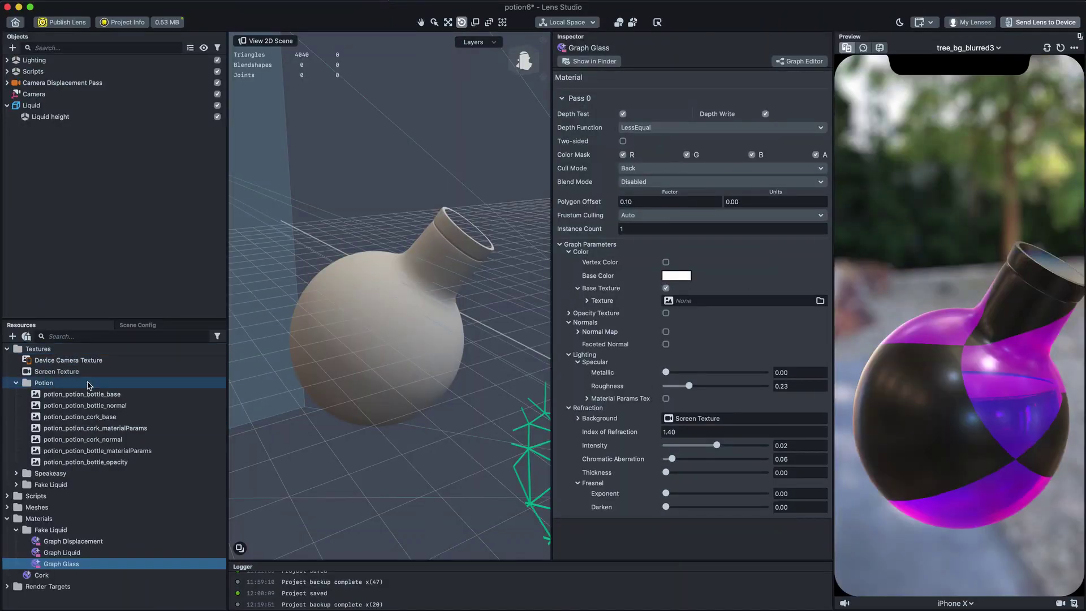
drag(82, 394, 735, 300)
click(666, 313)
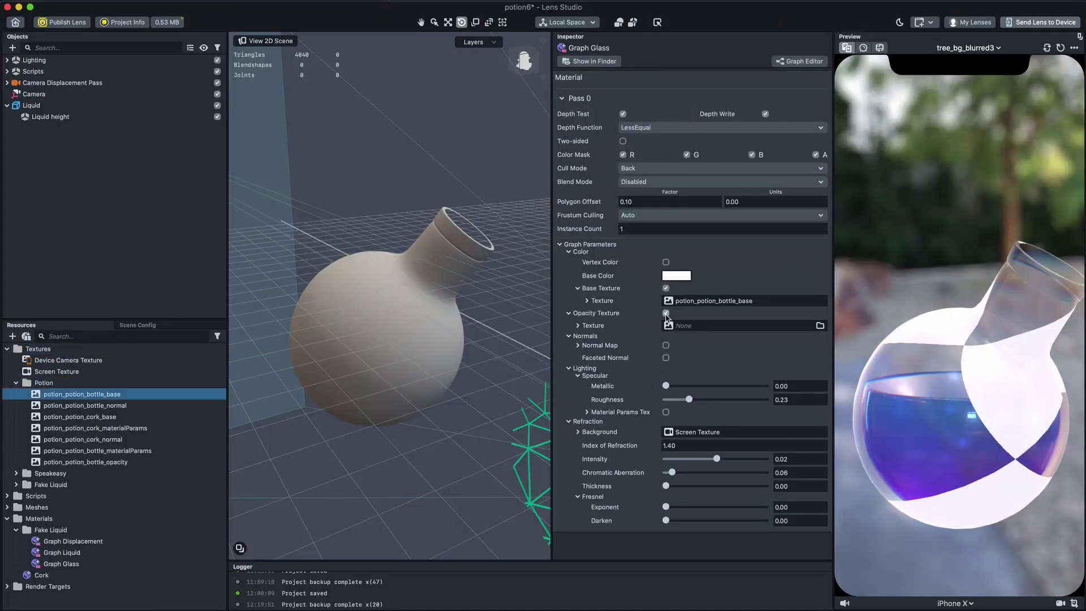
- Enable Graph Glass's Normal Map with potion_potion_bottle_normal and its Material Params Tex with potion_potion_cork_materialParams
click(667, 346)
drag(85, 405, 730, 358)
click(666, 426)
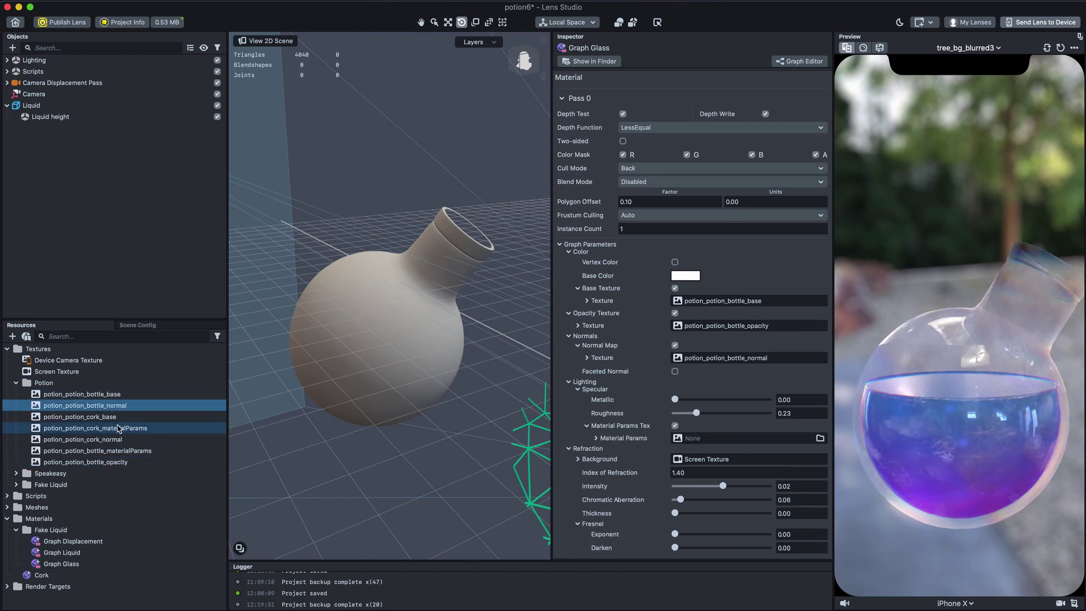
drag(119, 428, 700, 442)
- Rotate the bottle slightly, and add an empty child object named Cork under Liquid with a Render Mesh Visual component
click(417, 302)
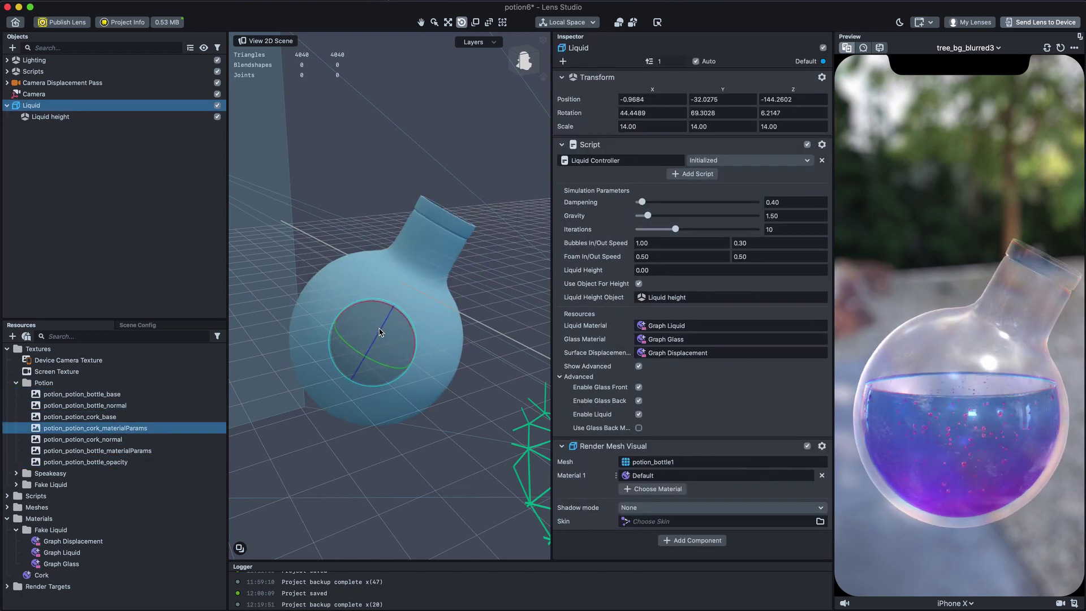
right_click(44, 109)
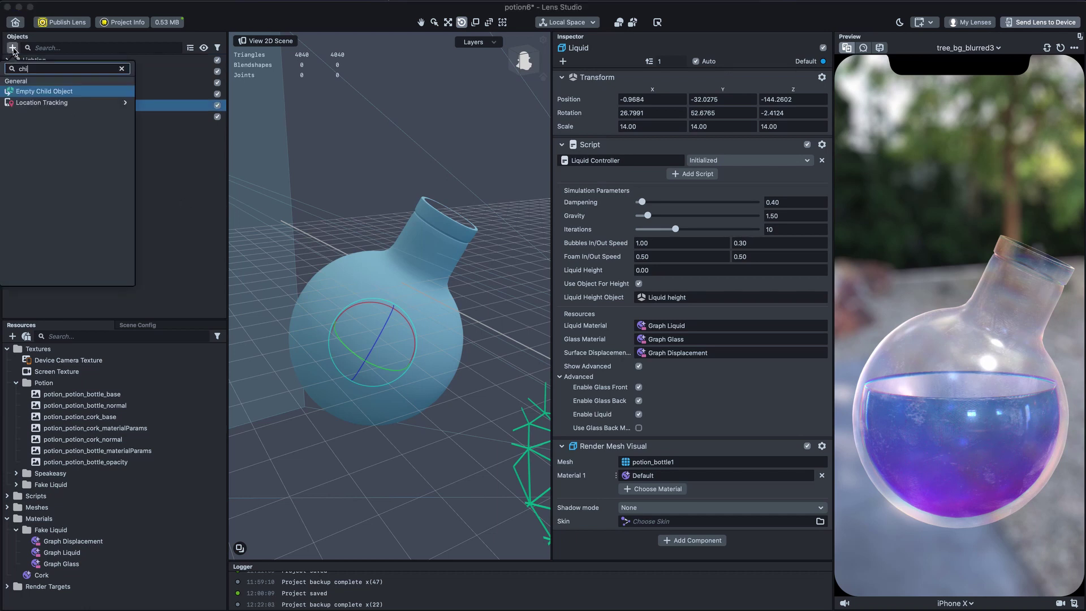
click(66, 120)
click(691, 145)
text(render)
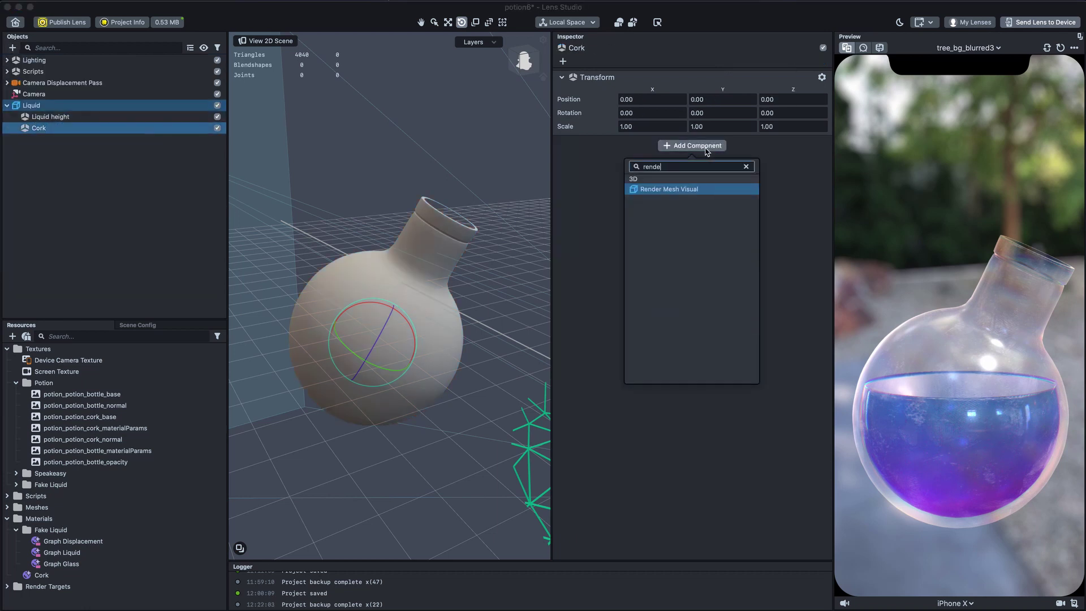
click(673, 184)
- Assign the potion_cork1 mesh and the Cork material to the Cork object's Render Mesh Visual
click(6, 507)
scroll(20, 569, down, 1)
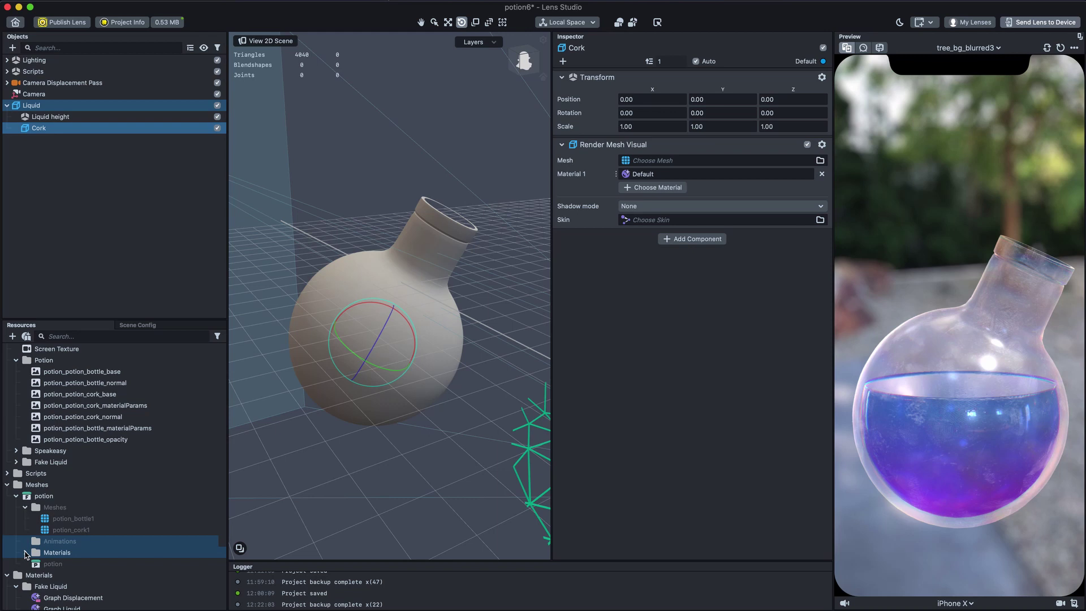
drag(71, 530, 679, 160)
click(25, 552)
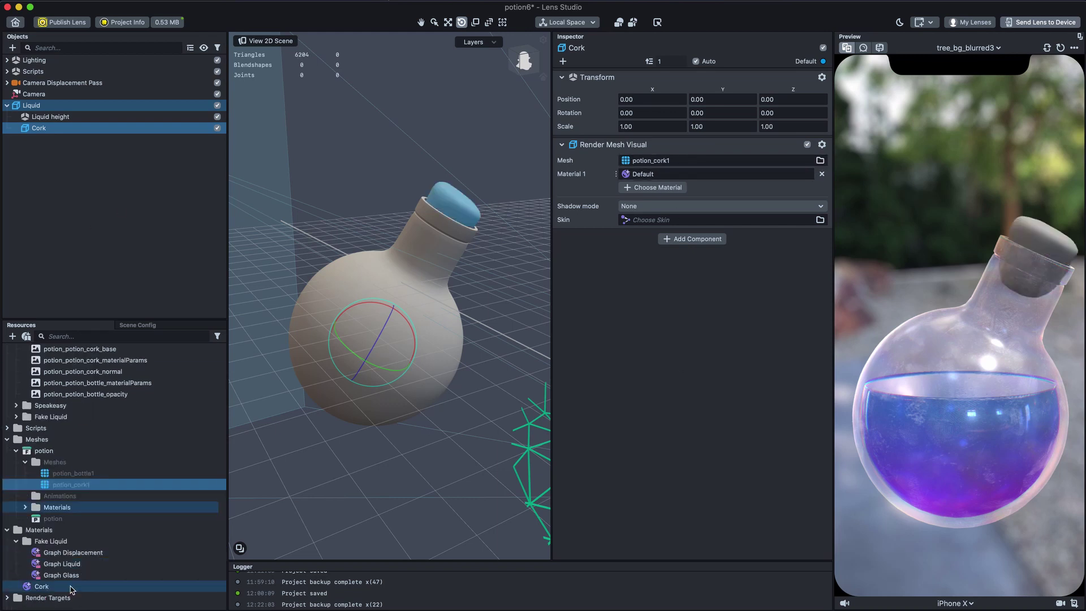
drag(63, 575, 661, 184)
click(389, 334)
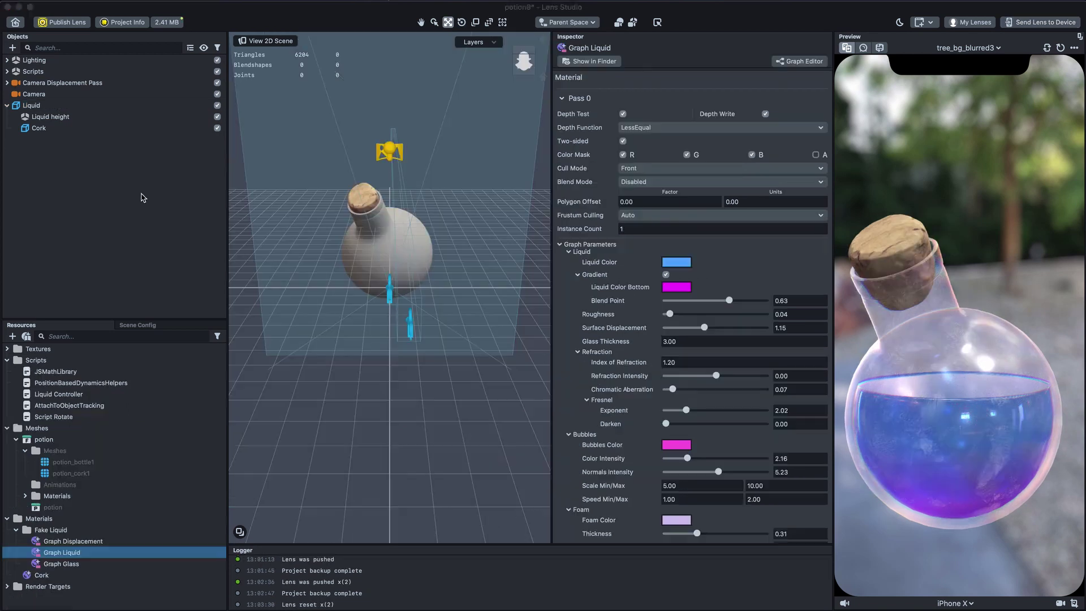
- Add a Hand Tracking object and keep only its Center object at the scene's top level, without the Orthographic Camera
click(13, 49)
click(164, 244)
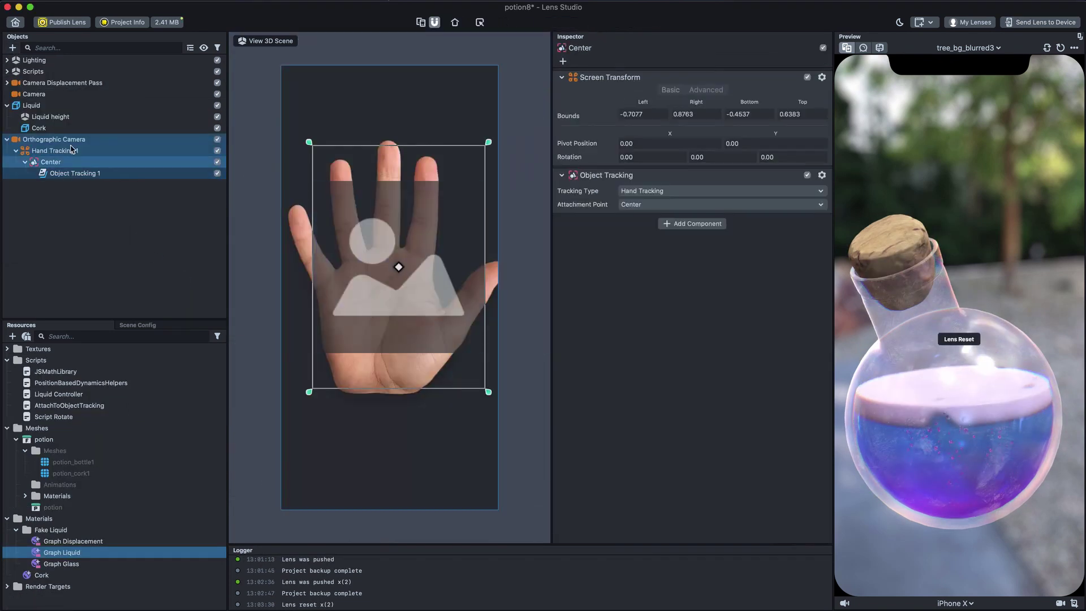
key(ctrl+z)
- Create an empty scene object named "Attach to hand"
click(12, 48)
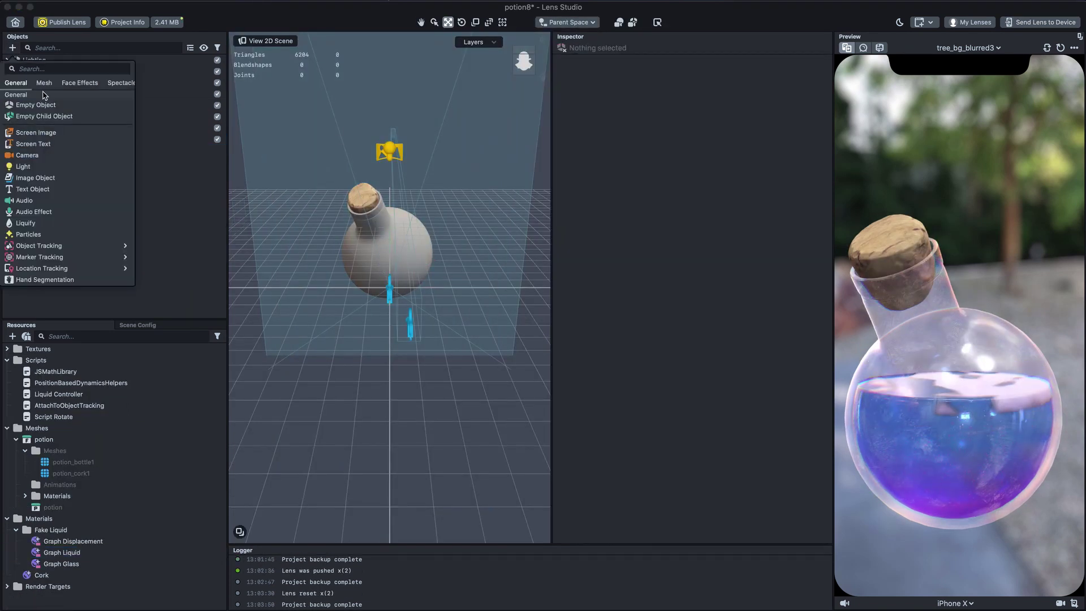
click(33, 97)
text(Attach to hand)
key(Return)
- Add the AttachToObjectTracking script to Attach to hand, using Camera as Perspective Camera, Center as Object Tracking and Liquid as Object To Attach
drag(68, 405, 623, 185)
drag(68, 142, 667, 206)
drag(32, 105, 639, 220)
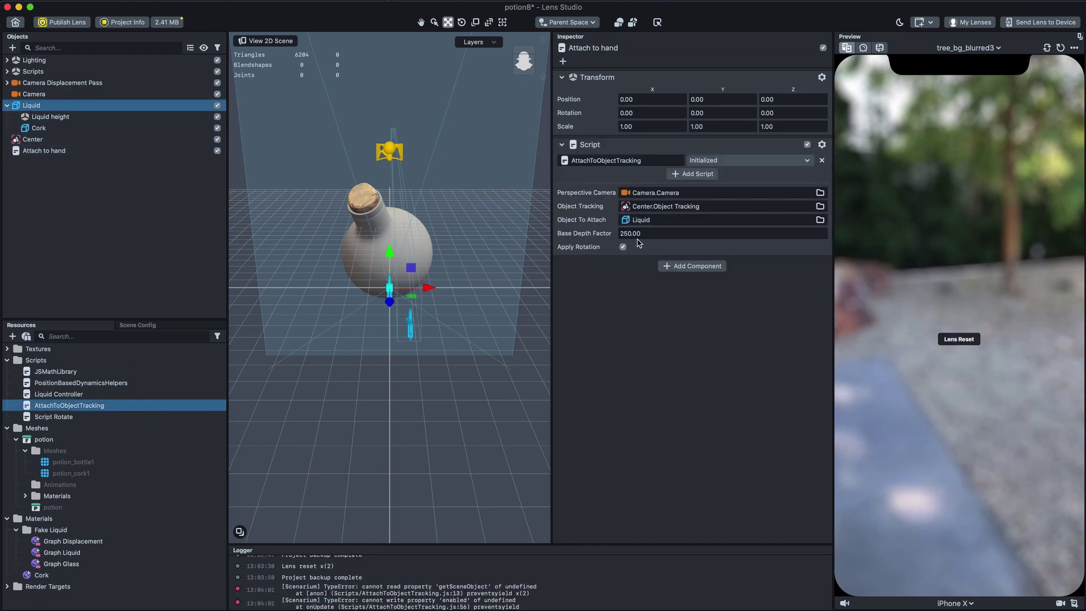
- Set the Camera object's Clear Color Option to None and switch the preview to a different sample
click(34, 94)
click(698, 335)
click(699, 344)
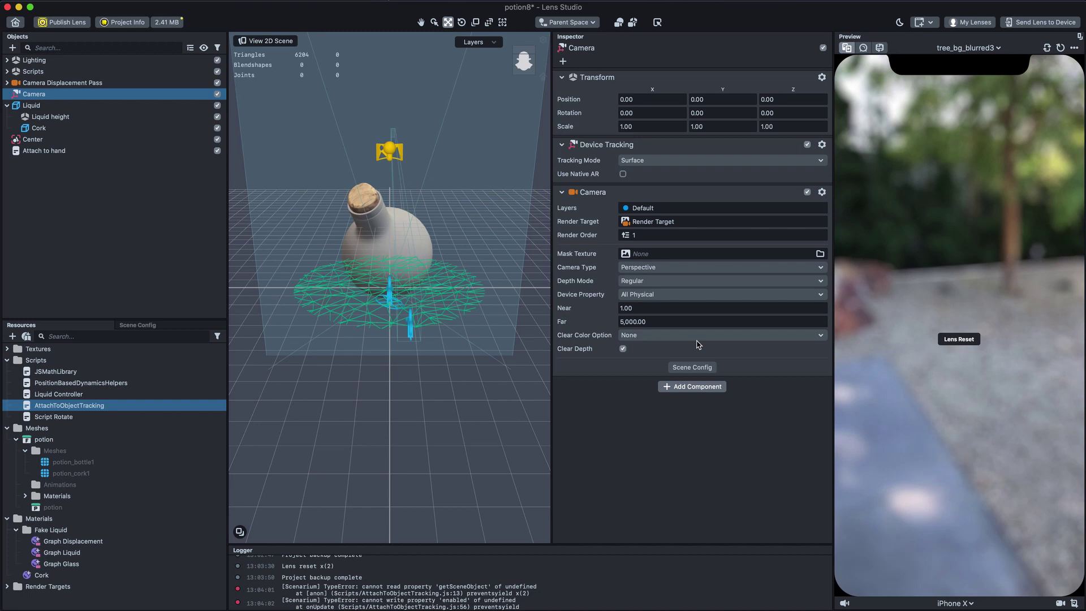
click(962, 48)
click(956, 176)
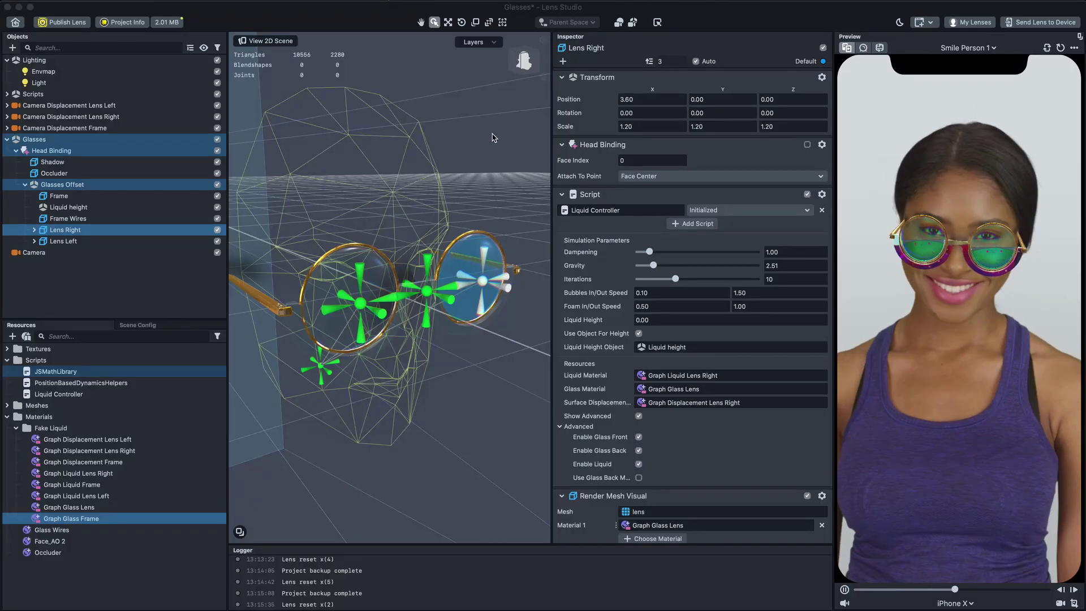
alt+drag(495, 139, 456, 257)
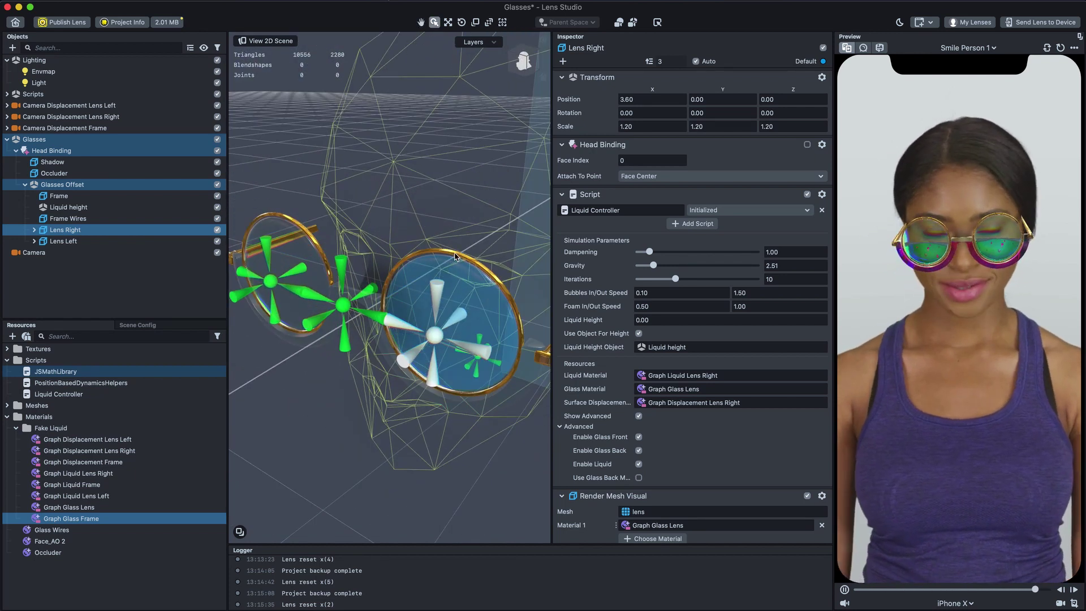
click(967, 48)
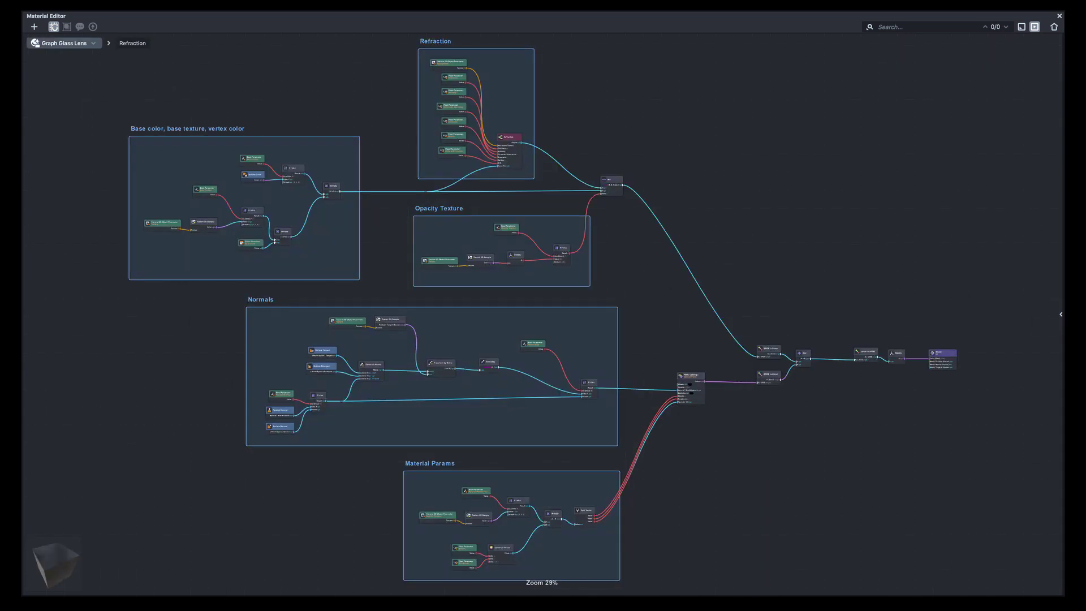
scroll(219, 42, up, 2)
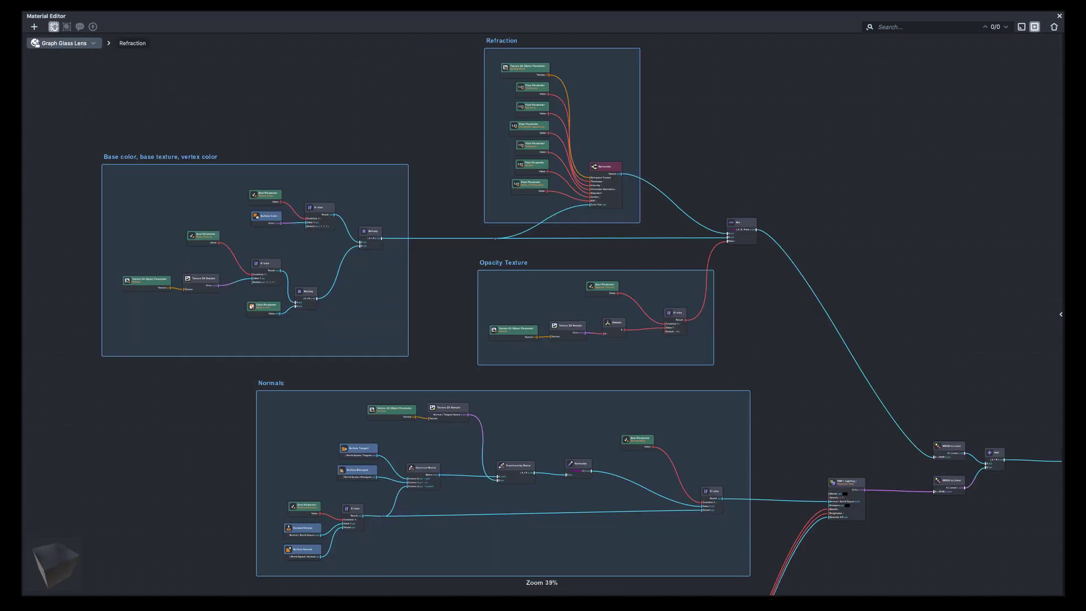